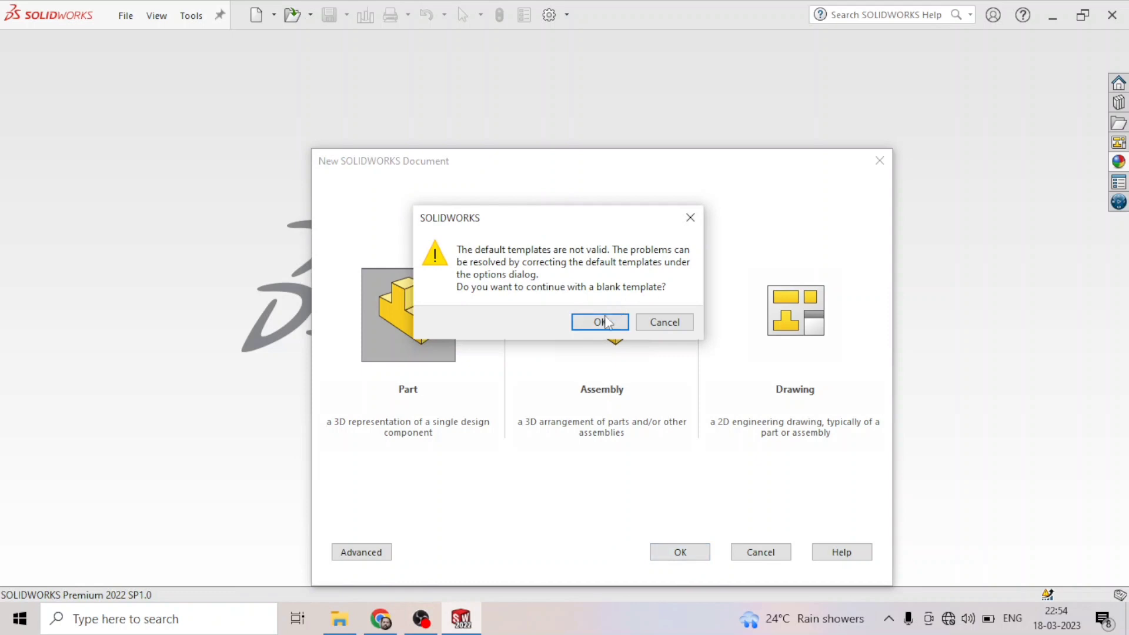
- Start a new part with a blank template and set the document units to MMGS (millimeter, gram, second)
{"action": "left_click", "coordinate": [599, 321]}
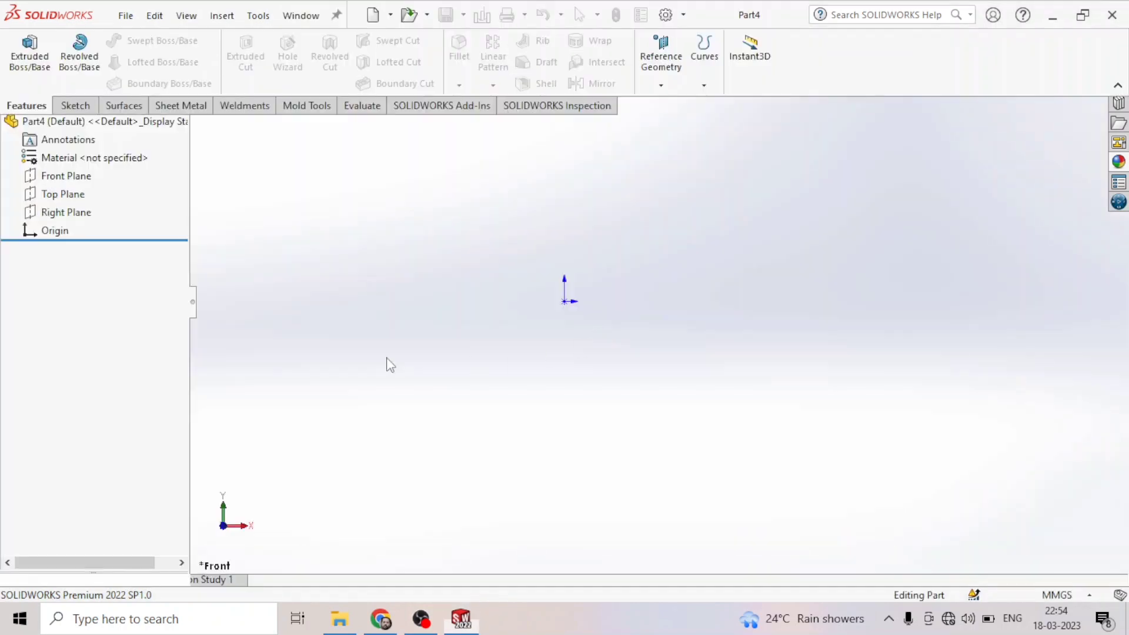
{"action": "left_click", "coordinate": [1056, 595]}
{"action": "left_click", "coordinate": [1023, 530]}
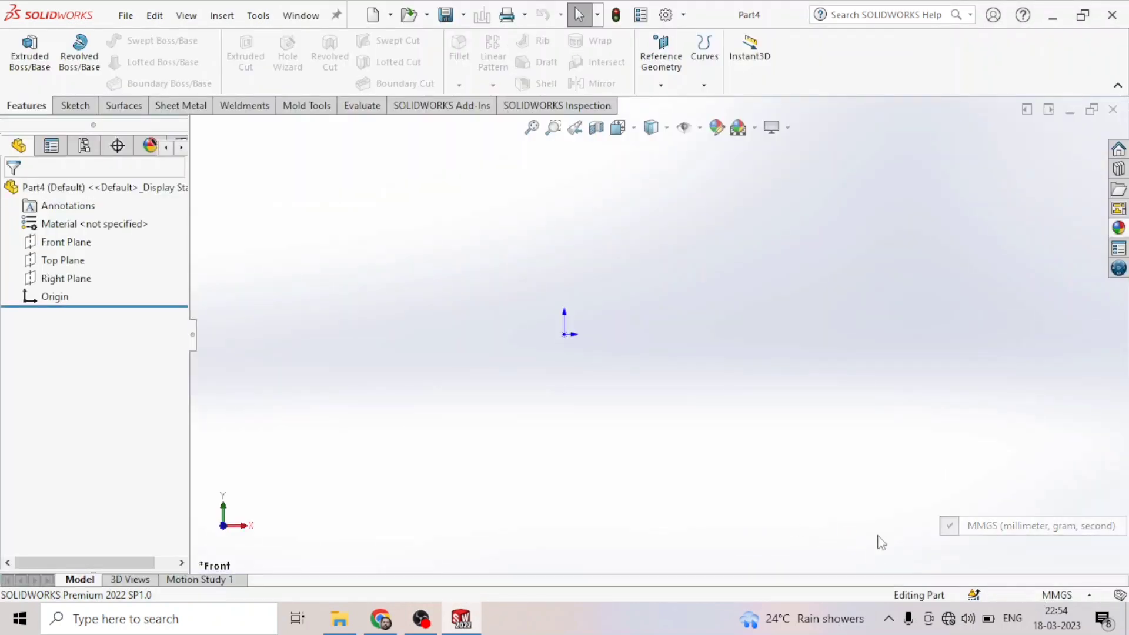
- Start a sketch on the Top Plane and draw a center rectangle at the origin, about 213 by 121 mm
{"action": "left_click", "coordinate": [74, 107]}
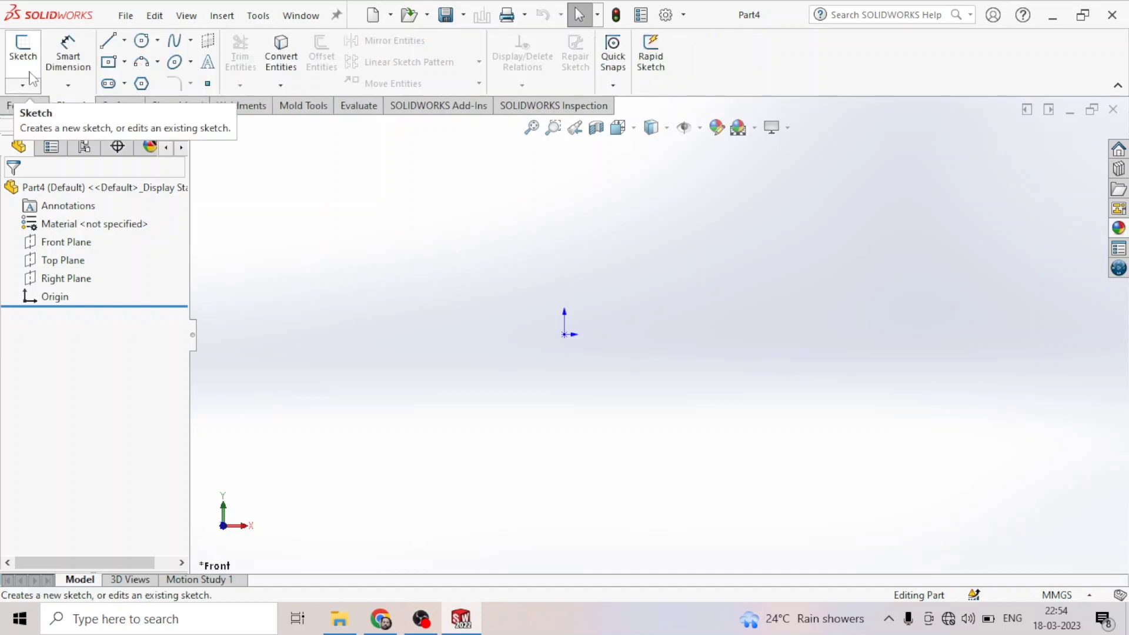
{"action": "left_click", "coordinate": [24, 66]}
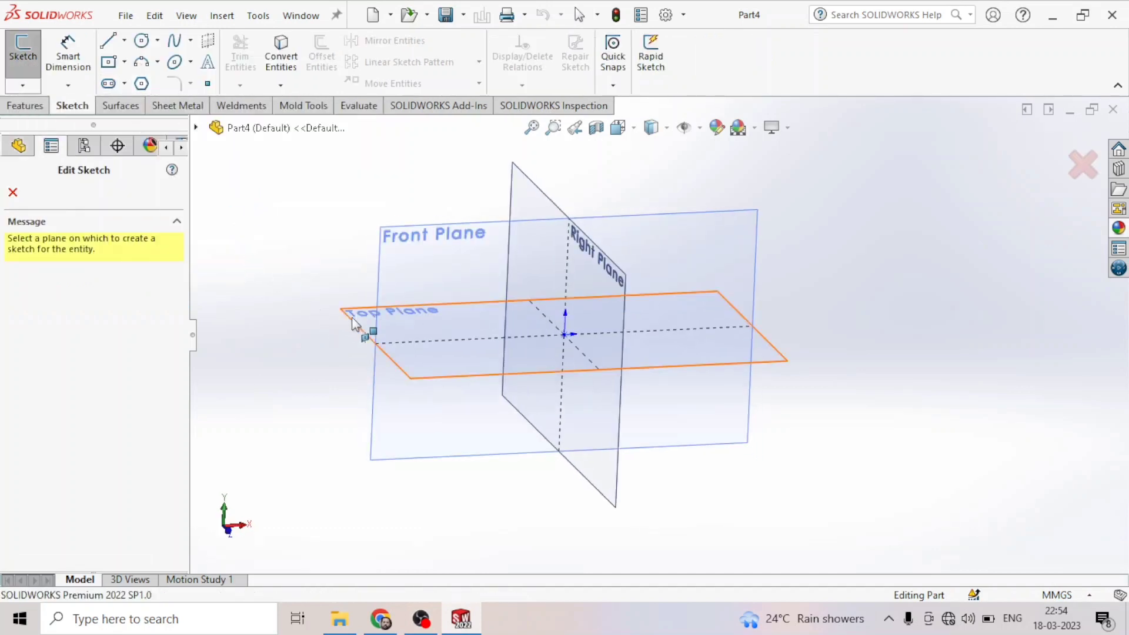
{"action": "left_click", "coordinate": [352, 316]}
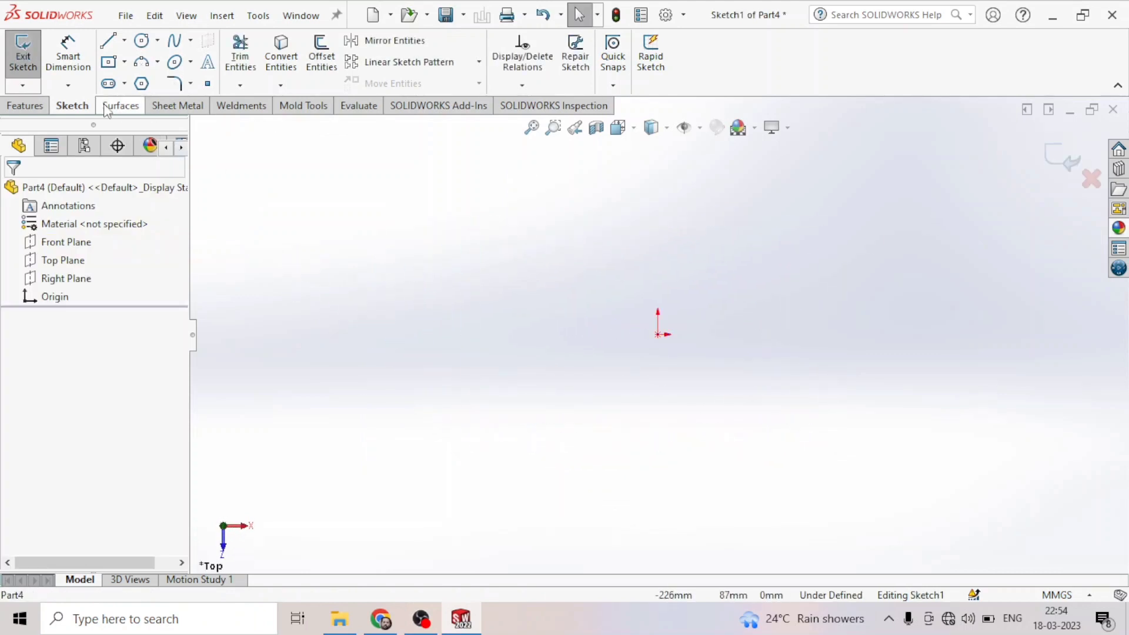
{"action": "left_click", "coordinate": [108, 61]}
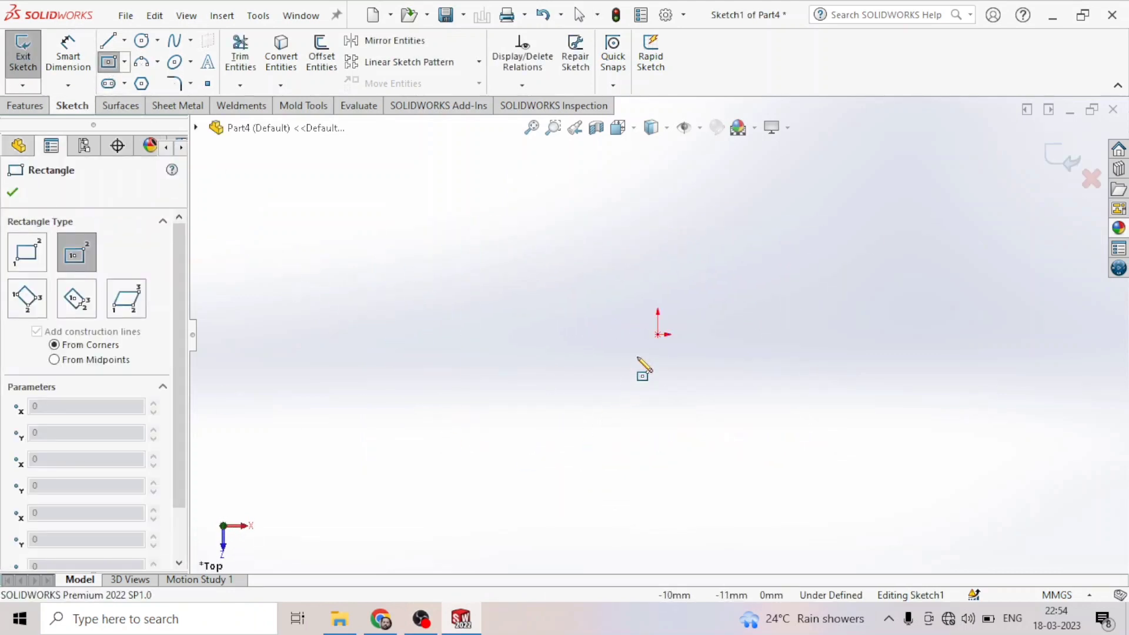
{"action": "left_click", "coordinate": [658, 334]}
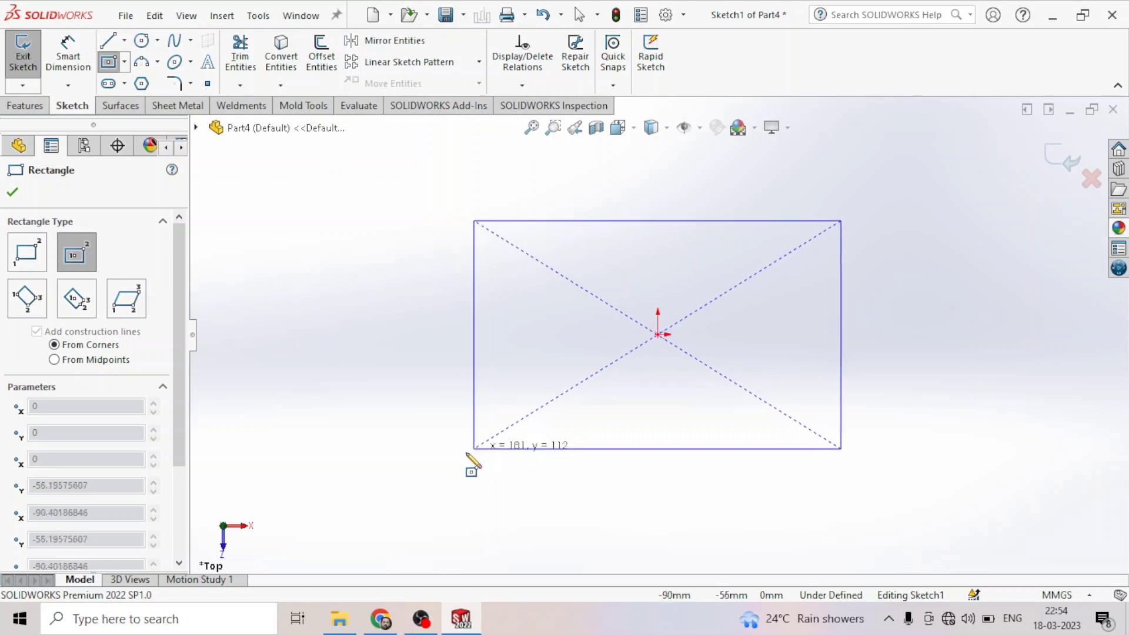
{"action": "left_click", "coordinate": [441, 457]}
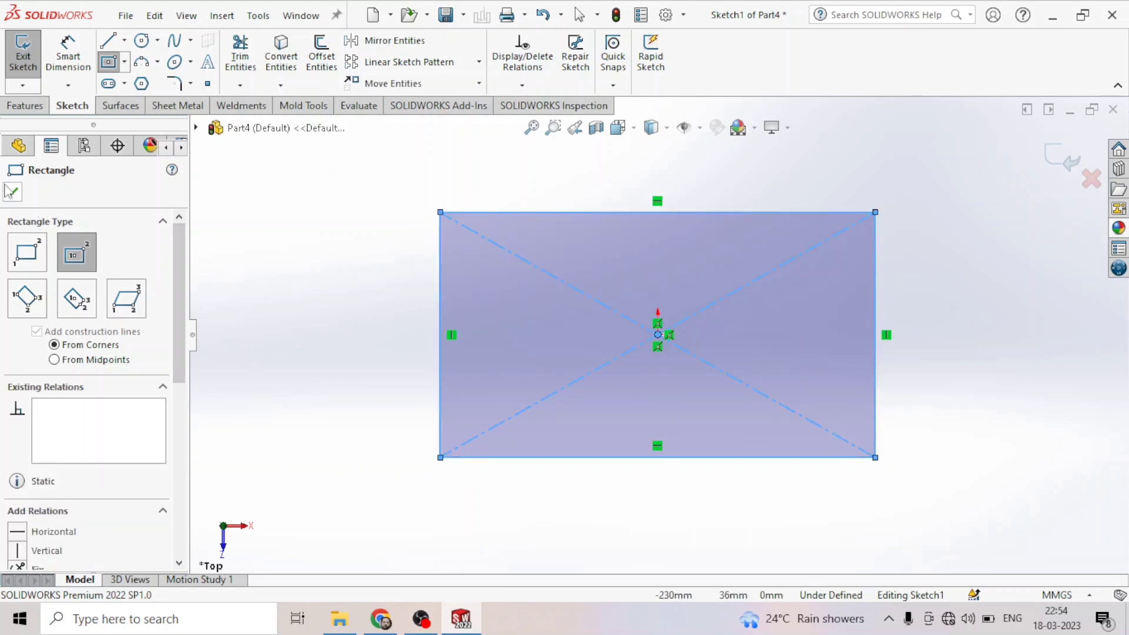
- Dimension the rectangle's left edge to 120 mm with Smart Dimension
{"action": "left_click", "coordinate": [68, 56]}
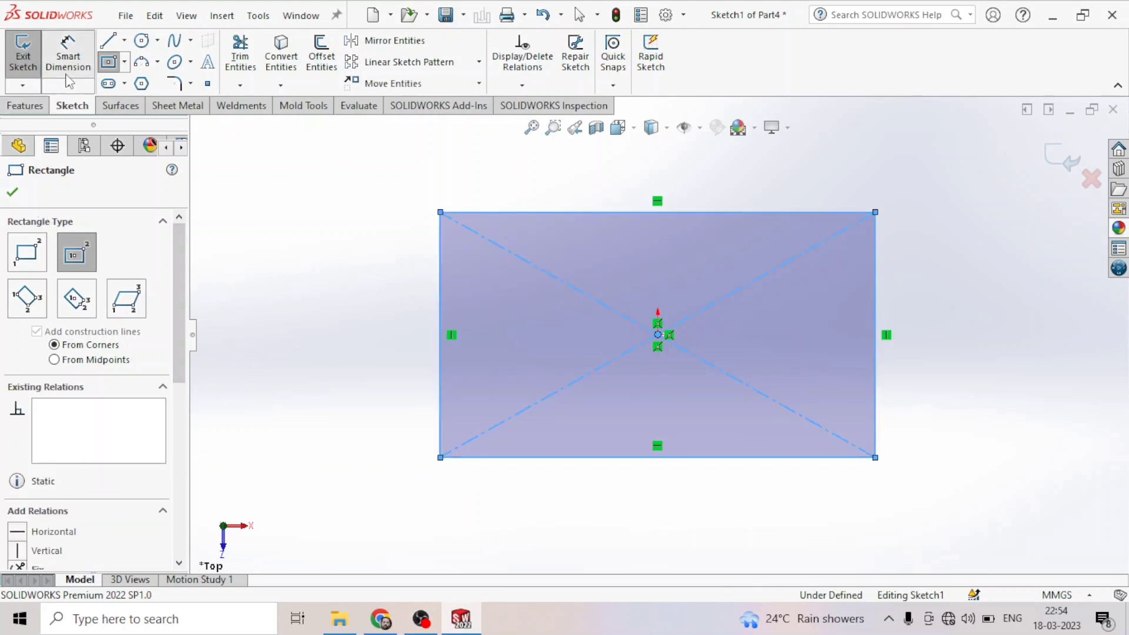
{"action": "left_click", "coordinate": [441, 316]}
{"action": "left_click", "coordinate": [356, 326]}
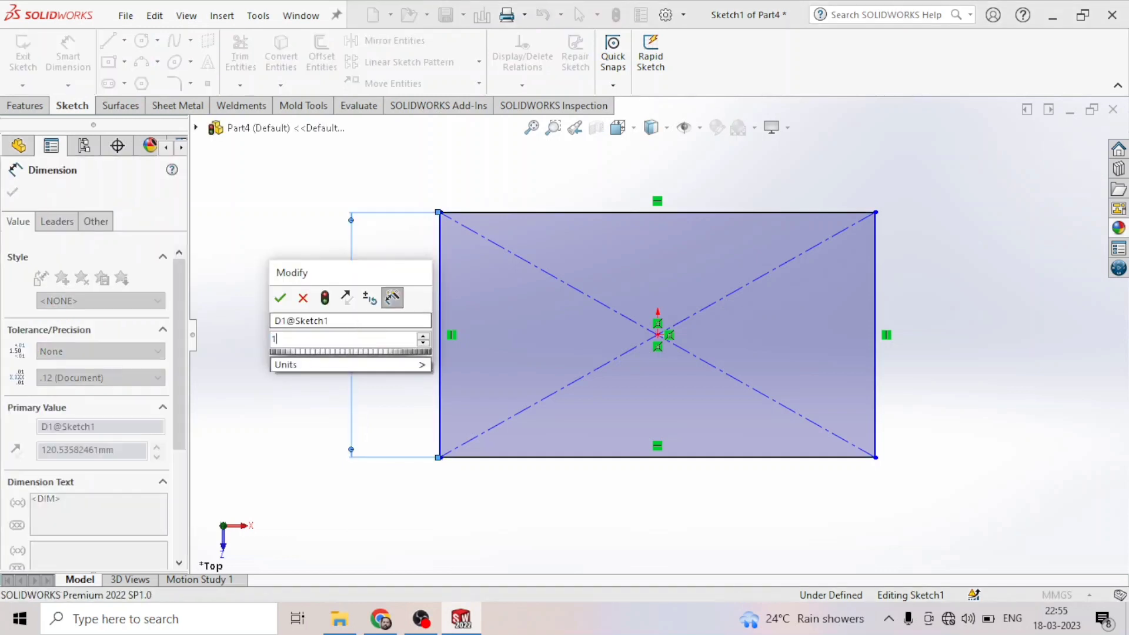
{"action": "type", "text": "120"}
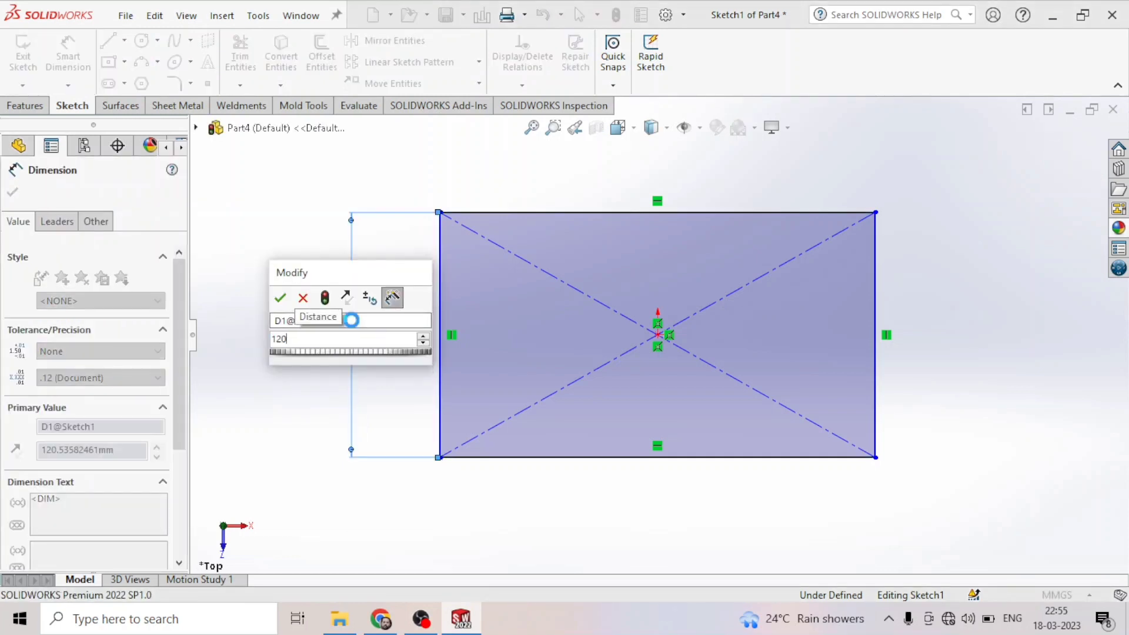
{"action": "key", "text": "Return"}
- Dimension the rectangle's top edge to 150 mm and close the dimension tool
{"action": "left_click", "coordinate": [476, 213]}
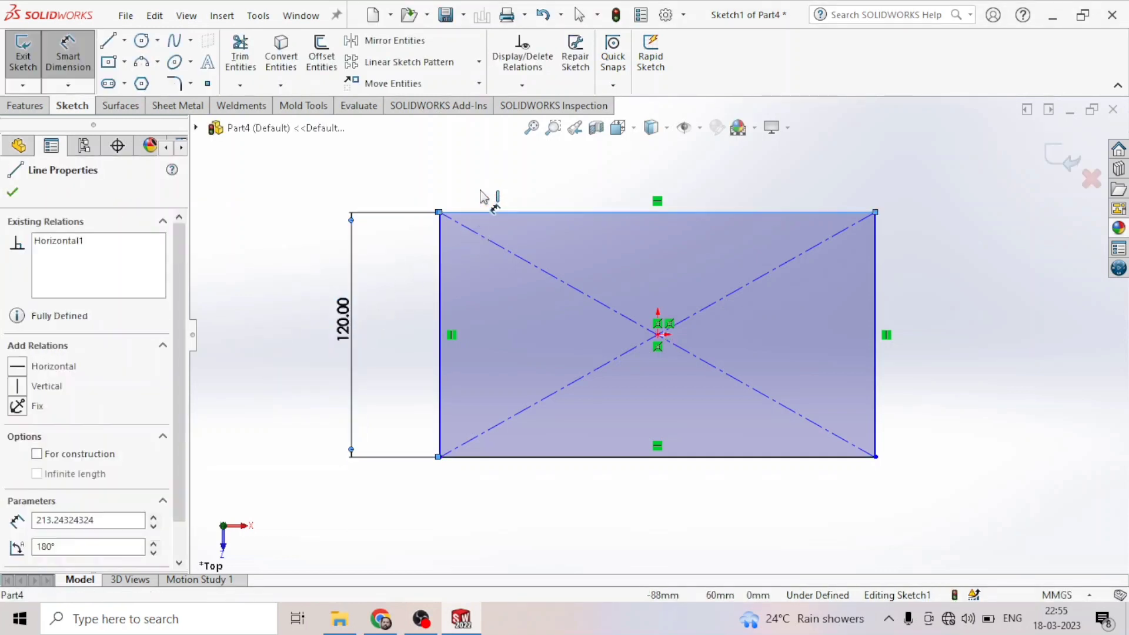
{"action": "left_click", "coordinate": [480, 184]}
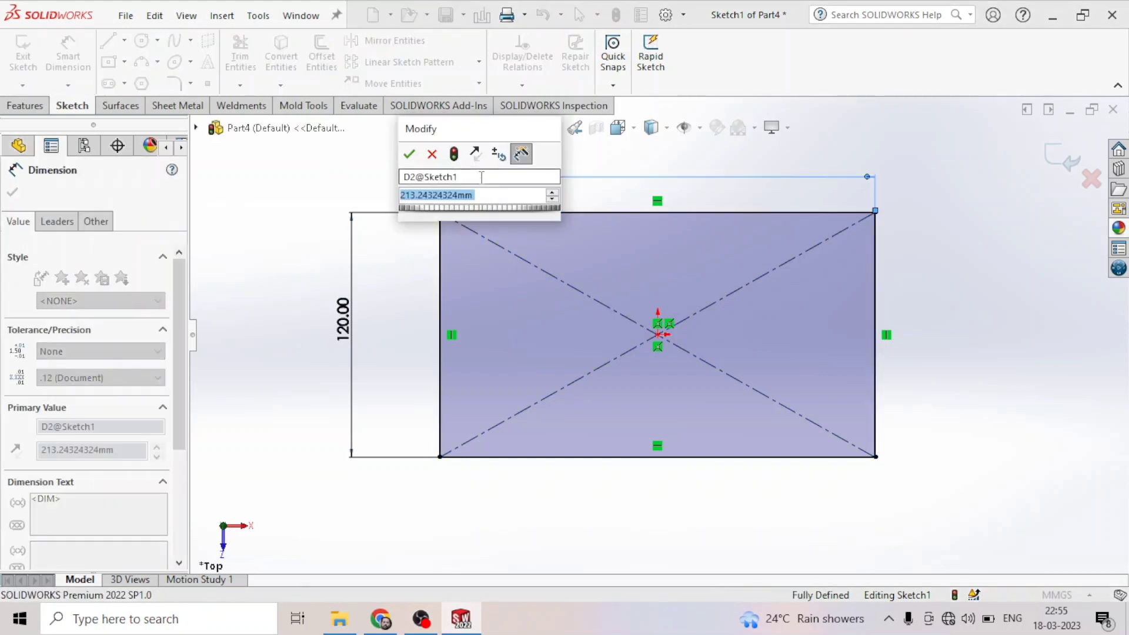
{"action": "type", "text": "150"}
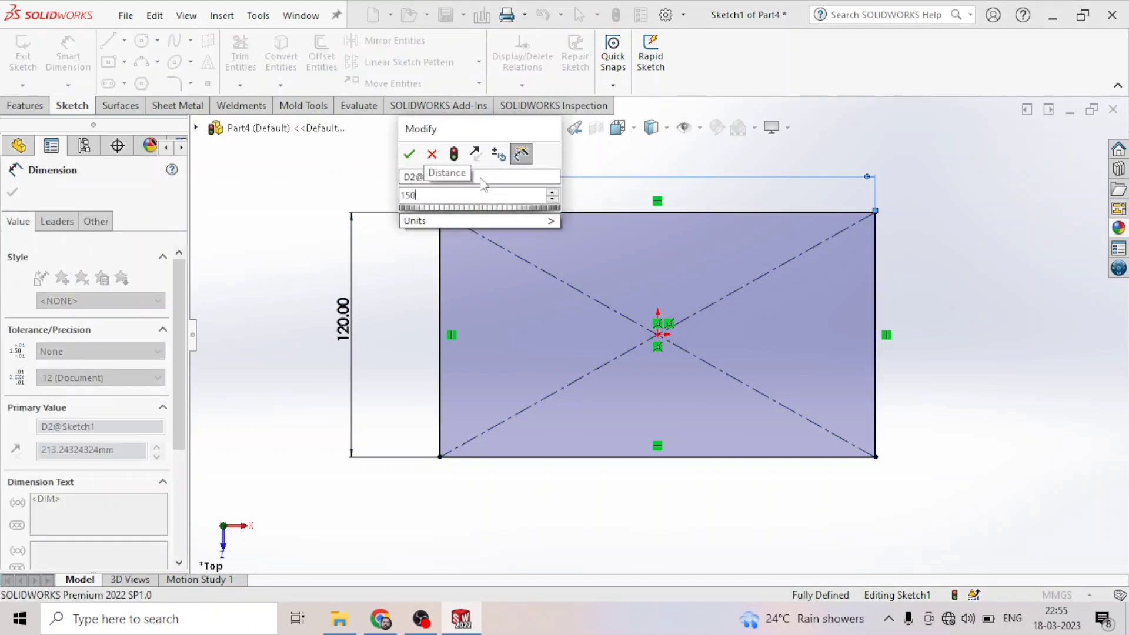
{"action": "key", "text": "Return"}
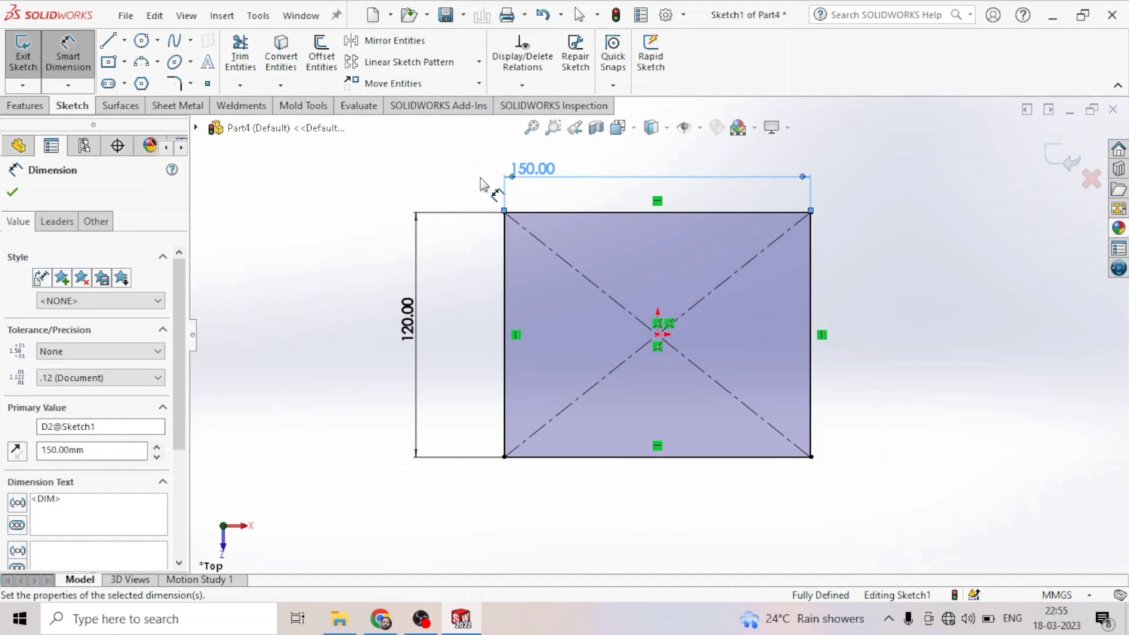
{"action": "scroll", "coordinate": [635, 279], "scroll_direction": "down", "scroll_amount": 2}
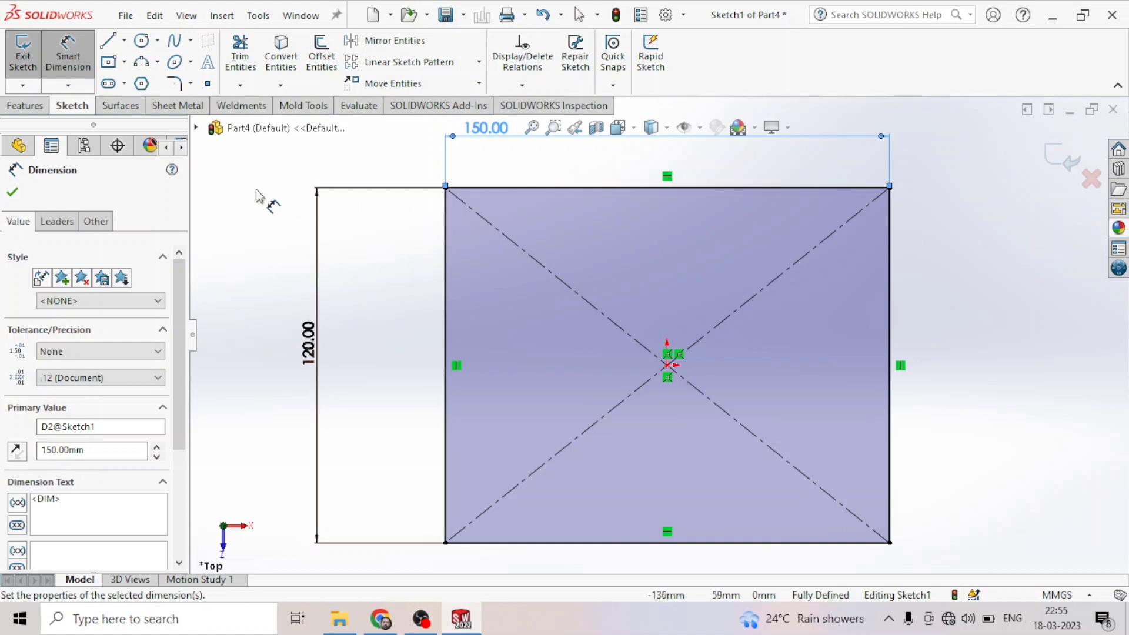
{"action": "left_click", "coordinate": [12, 191]}
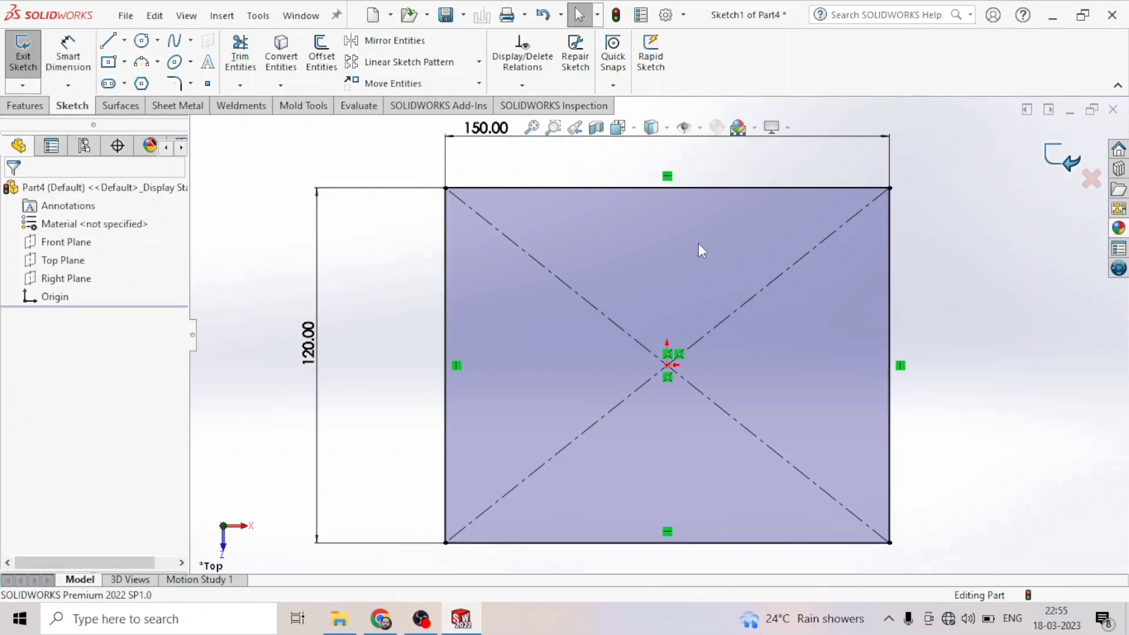
- Start an Extruded Boss/Base on the sketch and set its end condition to Mid Plane
{"action": "left_click", "coordinate": [26, 106]}
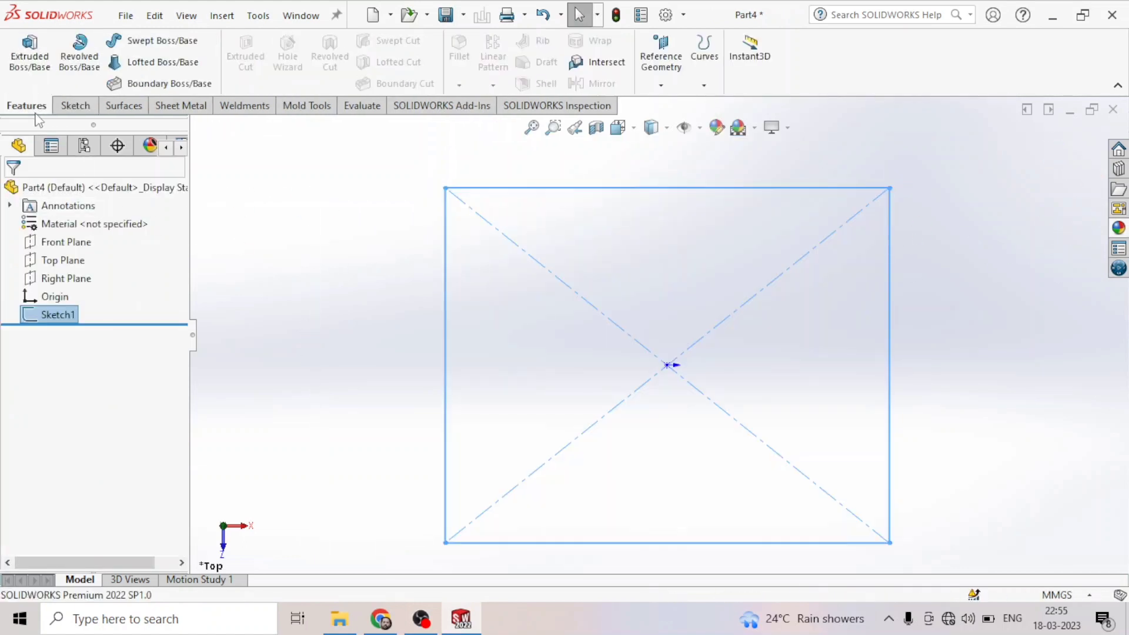
{"action": "left_click", "coordinate": [30, 51]}
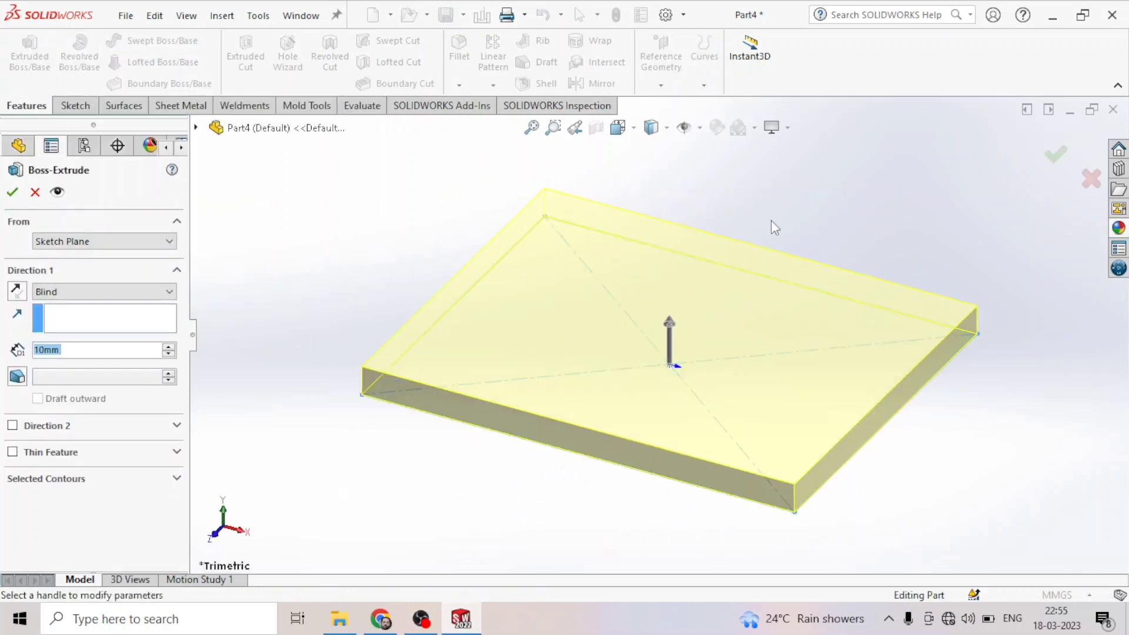
{"action": "left_click", "coordinate": [57, 293]}
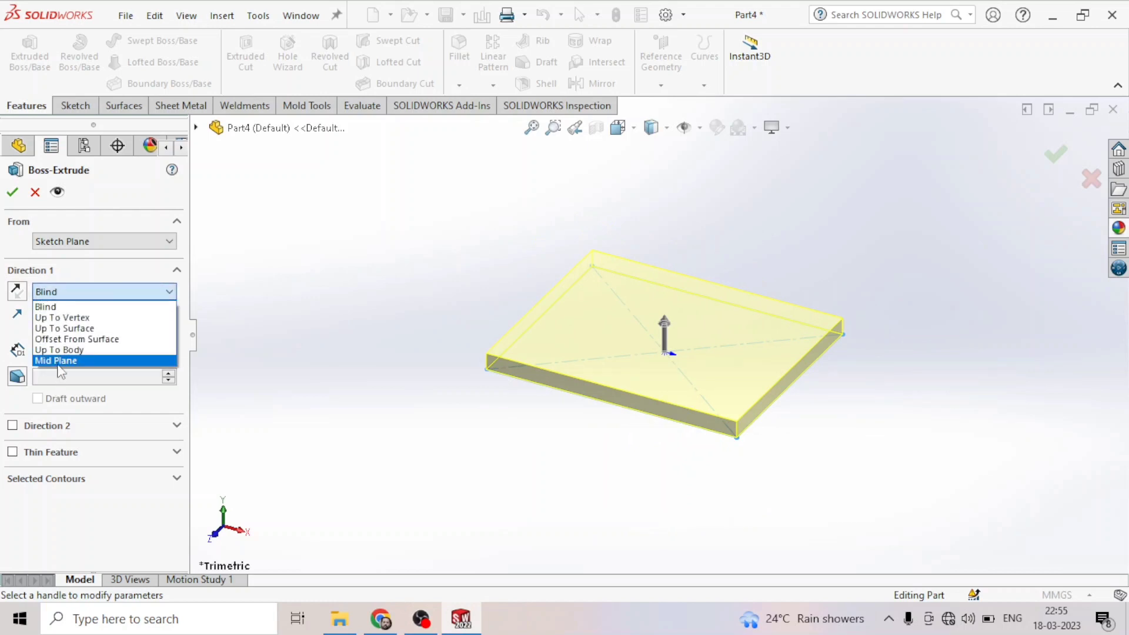
{"action": "left_click", "coordinate": [59, 308]}
{"action": "left_click", "coordinate": [61, 292]}
{"action": "left_click", "coordinate": [57, 303]}
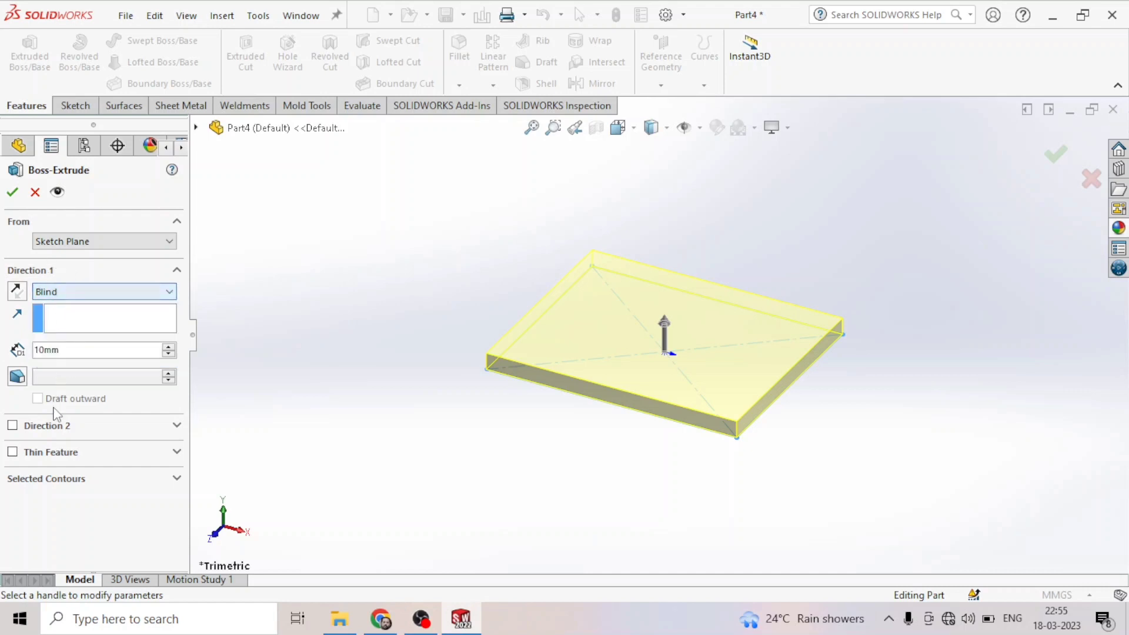
{"action": "left_click", "coordinate": [168, 347]}
{"action": "left_click", "coordinate": [169, 347]}
{"action": "left_click", "coordinate": [169, 347]}
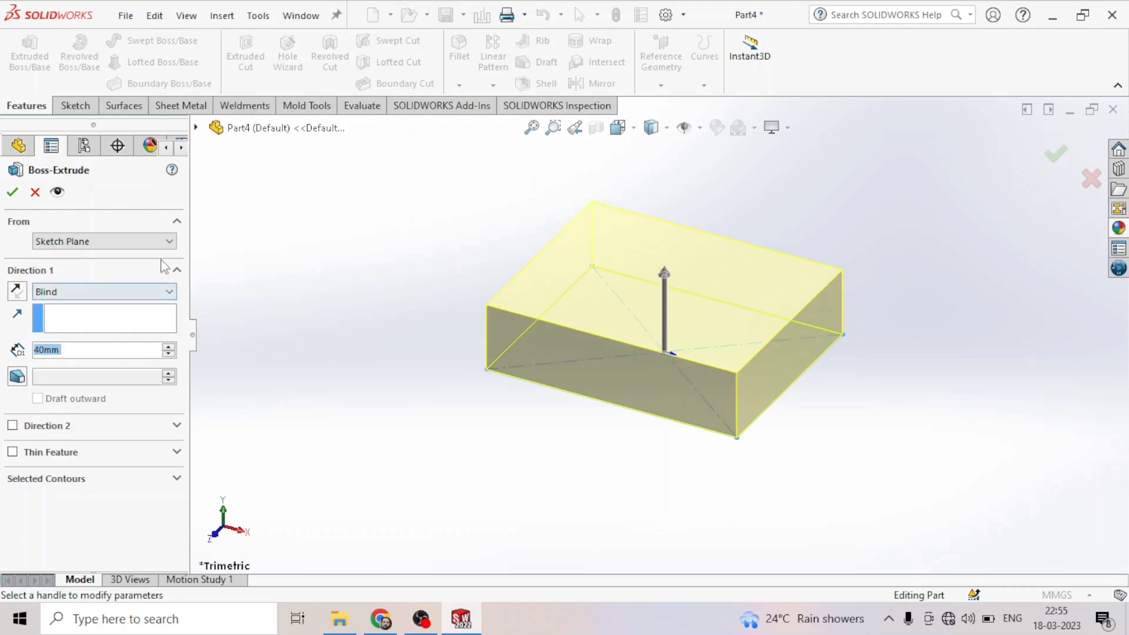
{"action": "left_click", "coordinate": [100, 292]}
{"action": "left_click", "coordinate": [58, 361]}
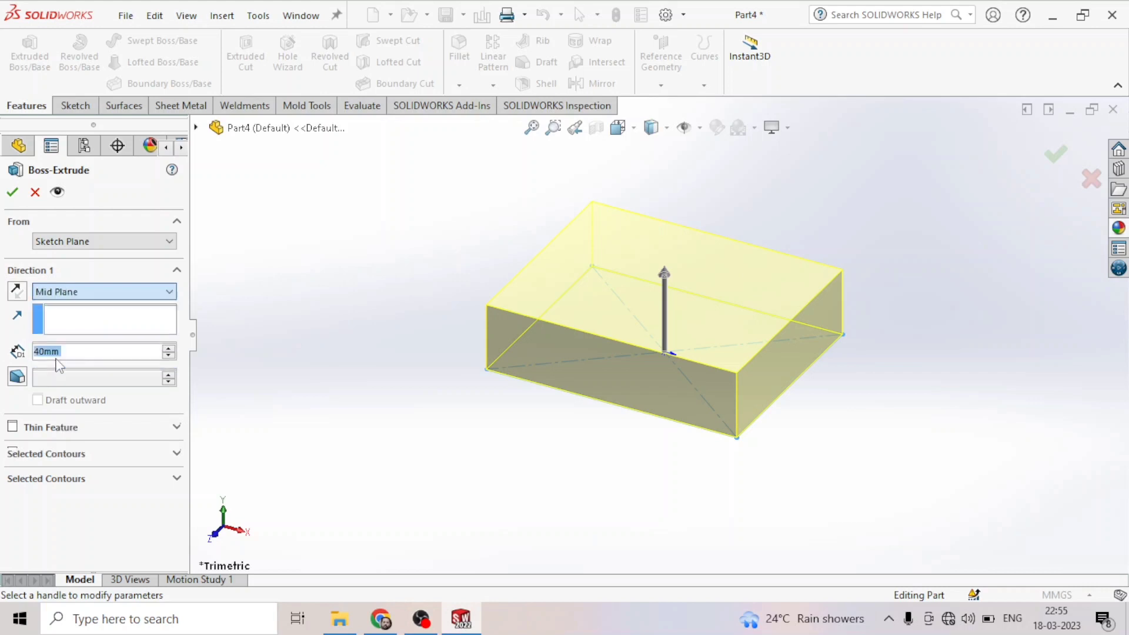
- Set the extrusion depth to 120 mm and accept the boss
{"action": "left_click", "coordinate": [169, 348]}
{"action": "left_click", "coordinate": [169, 348]}
{"action": "left_click", "coordinate": [169, 348]}
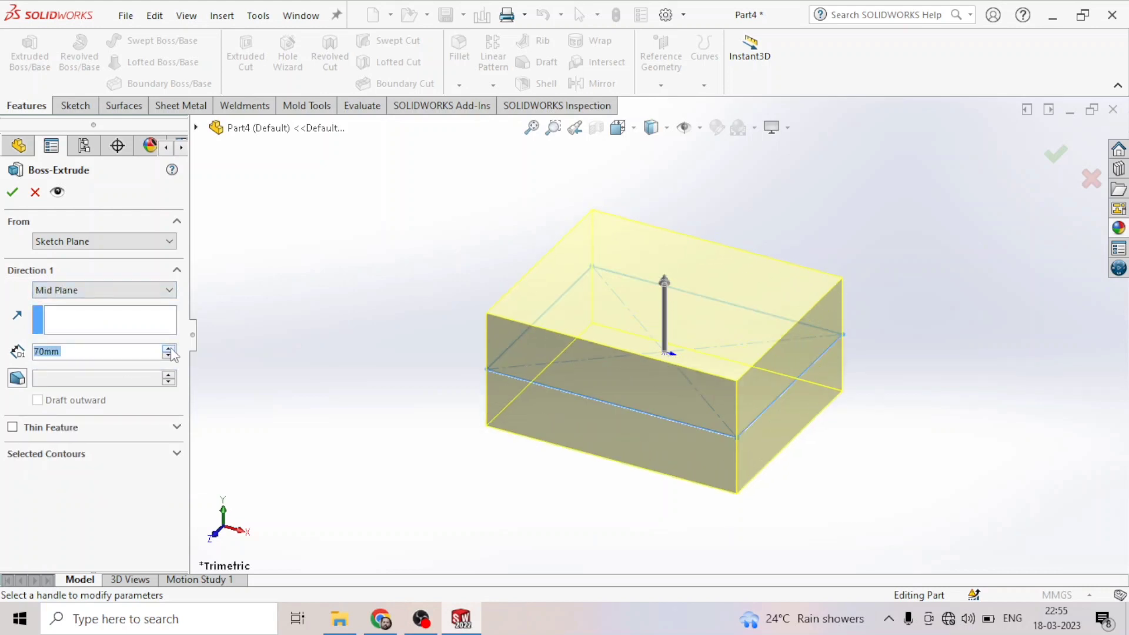
{"action": "left_click", "coordinate": [169, 348]}
{"action": "left_click", "coordinate": [169, 348]}
{"action": "left_click", "coordinate": [169, 348]}
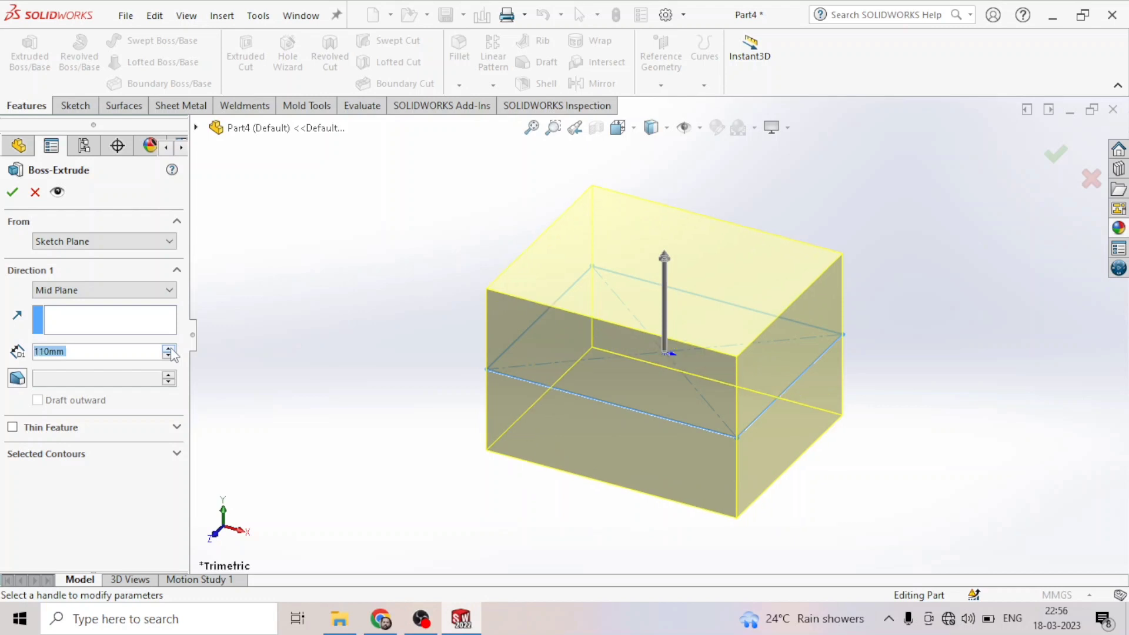
{"action": "left_click", "coordinate": [169, 356]}
{"action": "left_click", "coordinate": [169, 356]}
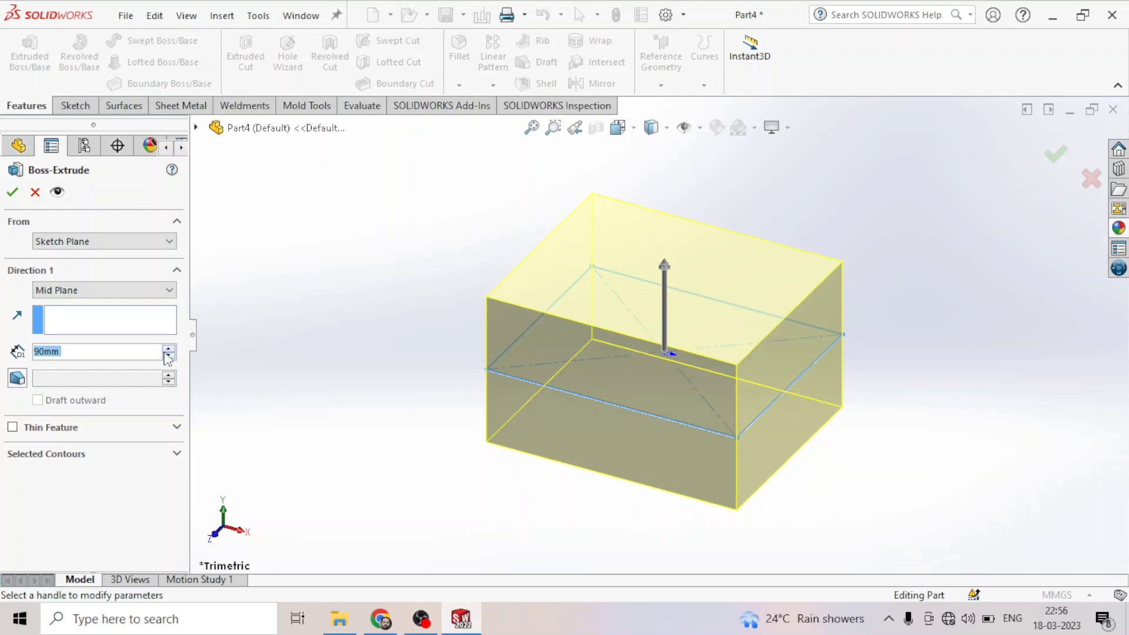
{"action": "left_click", "coordinate": [169, 348]}
{"action": "left_click", "coordinate": [169, 348]}
{"action": "left_click", "coordinate": [169, 348]}
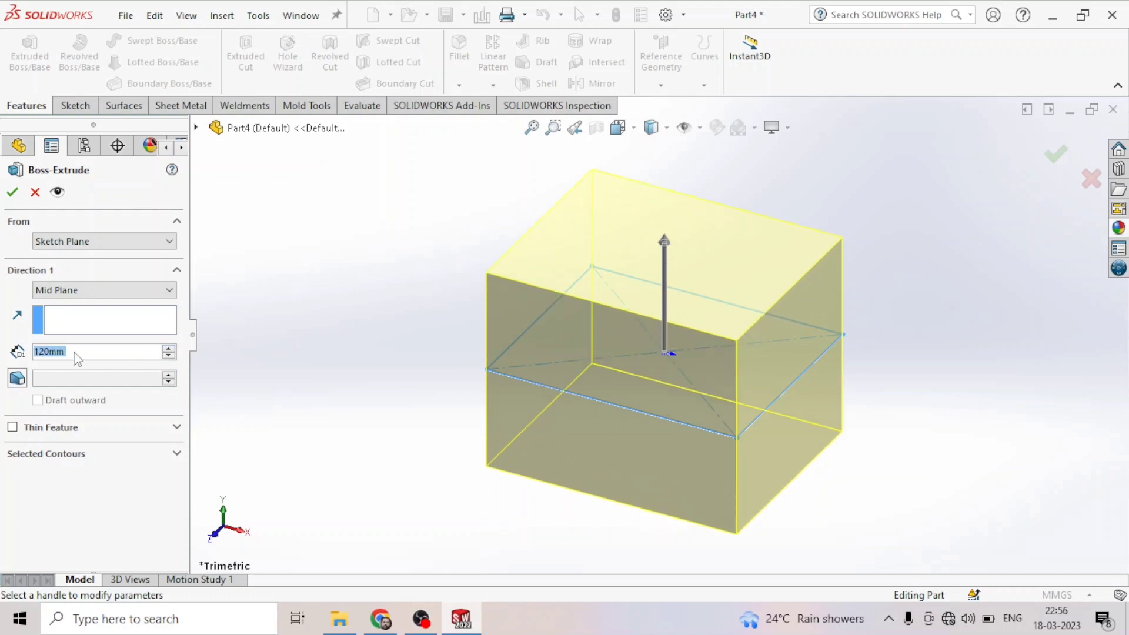
{"action": "left_click", "coordinate": [12, 191]}
- Start a new sketch on the block's front face, viewed normal to it
{"action": "middle_click_drag", "start_coordinate": [396, 348], "coordinate": [497, 453]}
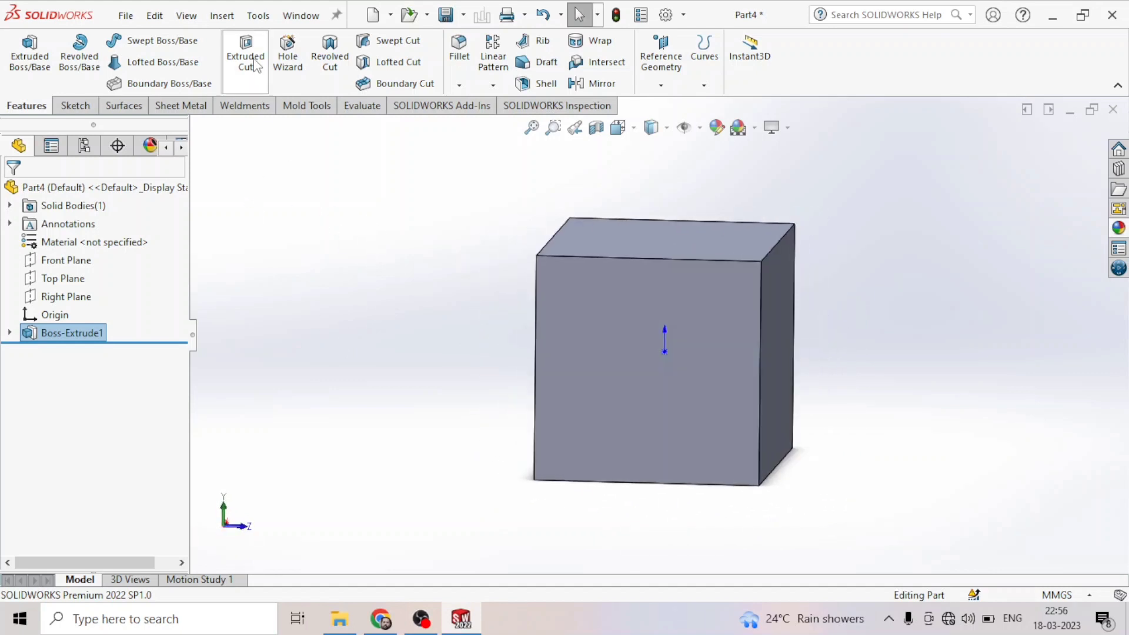
{"action": "middle_click_drag", "start_coordinate": [383, 411], "coordinate": [619, 253]}
{"action": "left_click", "coordinate": [622, 246]}
{"action": "key", "text": "ctrl+8"}
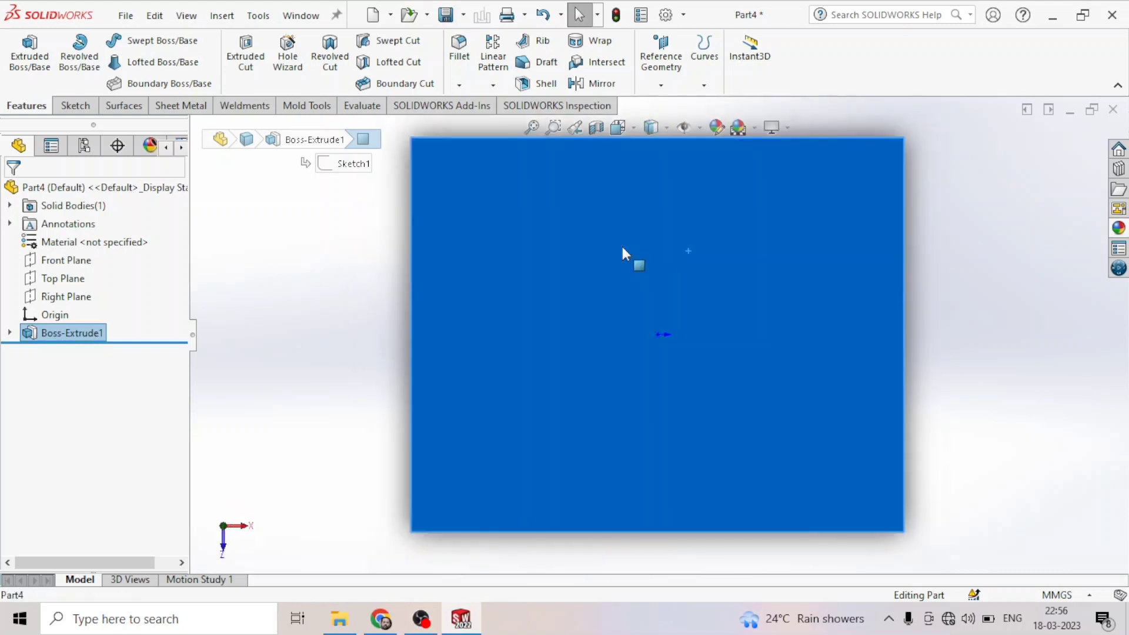
{"action": "left_click", "coordinate": [72, 106]}
{"action": "left_click", "coordinate": [23, 49]}
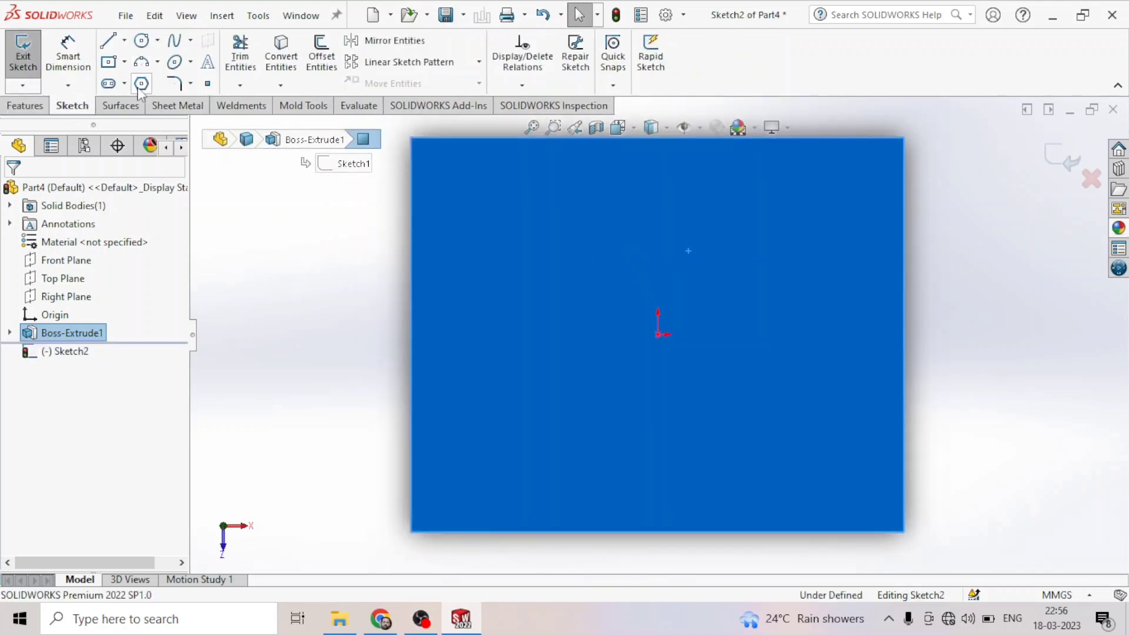
- Draw a circle centered at the origin, about 81 mm in diameter
{"action": "left_click", "coordinate": [142, 41]}
{"action": "left_click", "coordinate": [659, 334]}
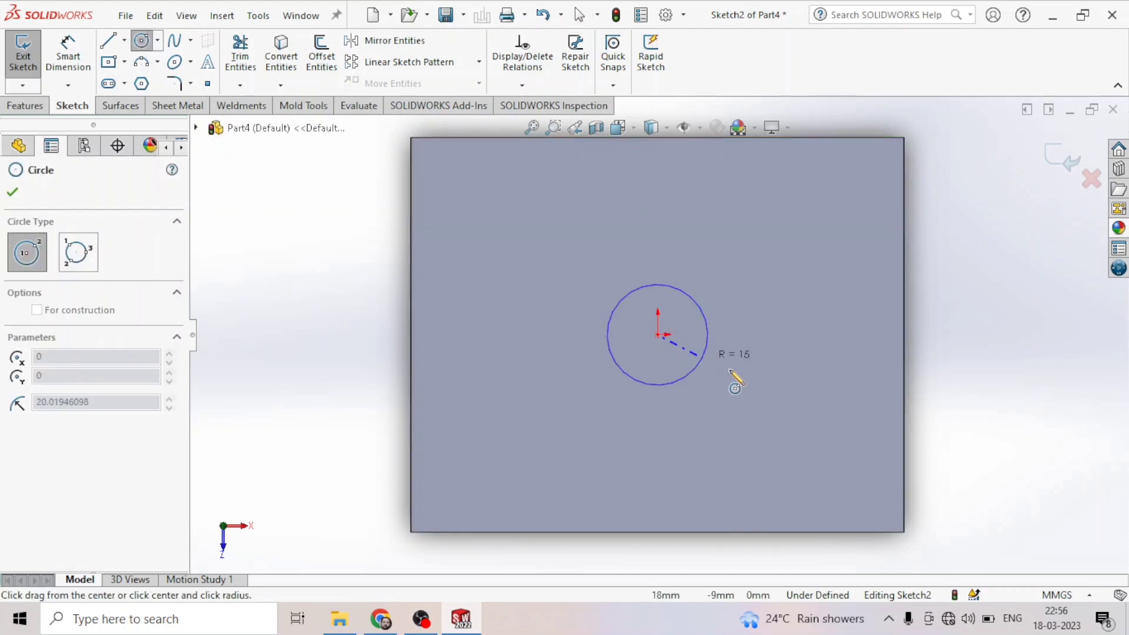
{"action": "left_click", "coordinate": [779, 388]}
{"action": "left_click", "coordinate": [11, 192]}
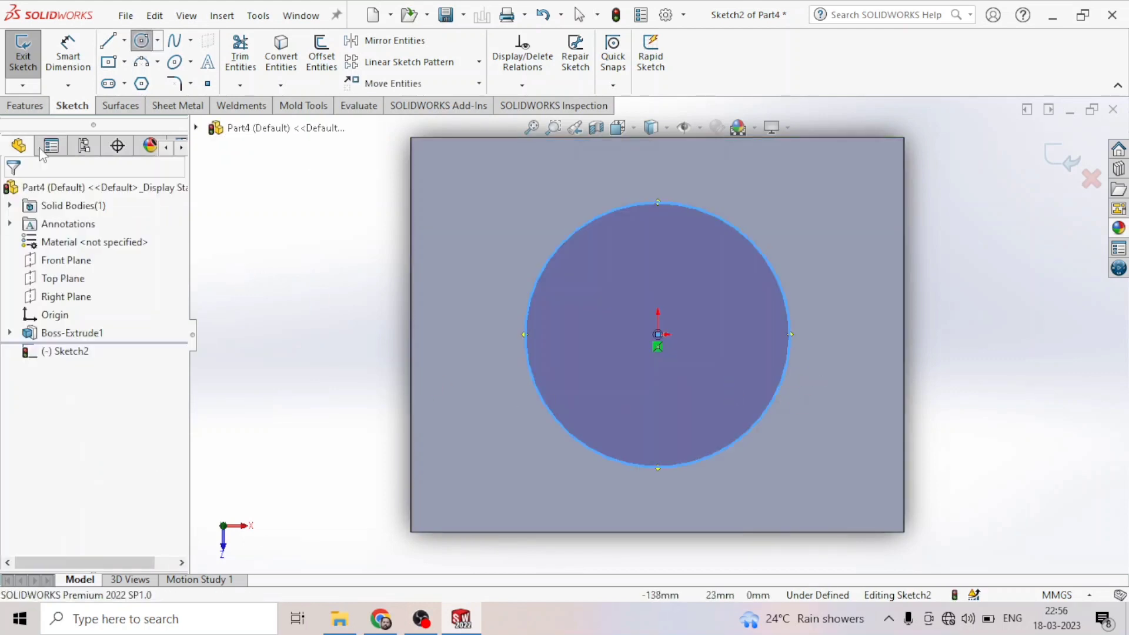
- Dimension the circle's diameter to 80 mm with Smart Dimension
{"action": "left_click", "coordinate": [68, 53]}
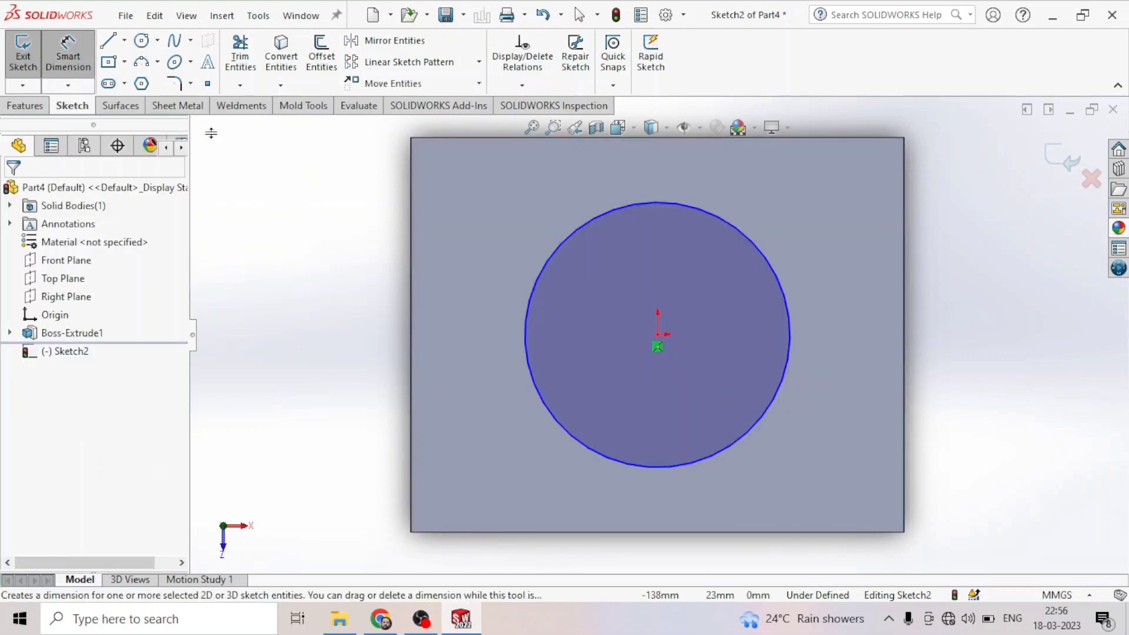
{"action": "left_click", "coordinate": [524, 331]}
{"action": "left_click", "coordinate": [457, 336]}
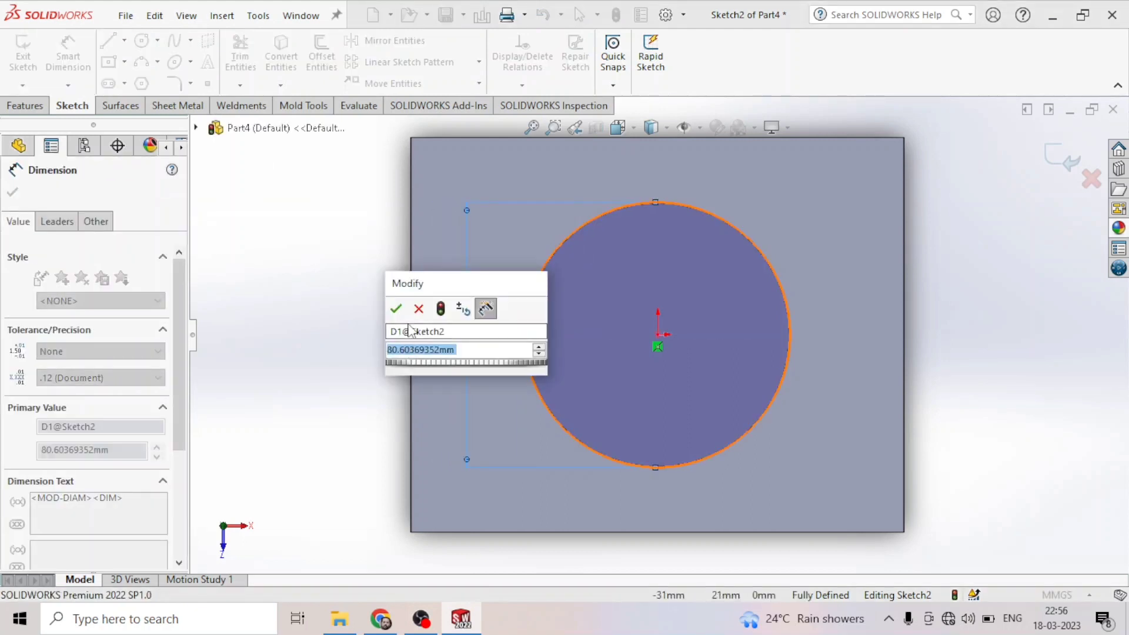
{"action": "type", "text": "80"}
{"action": "key", "text": "Return"}
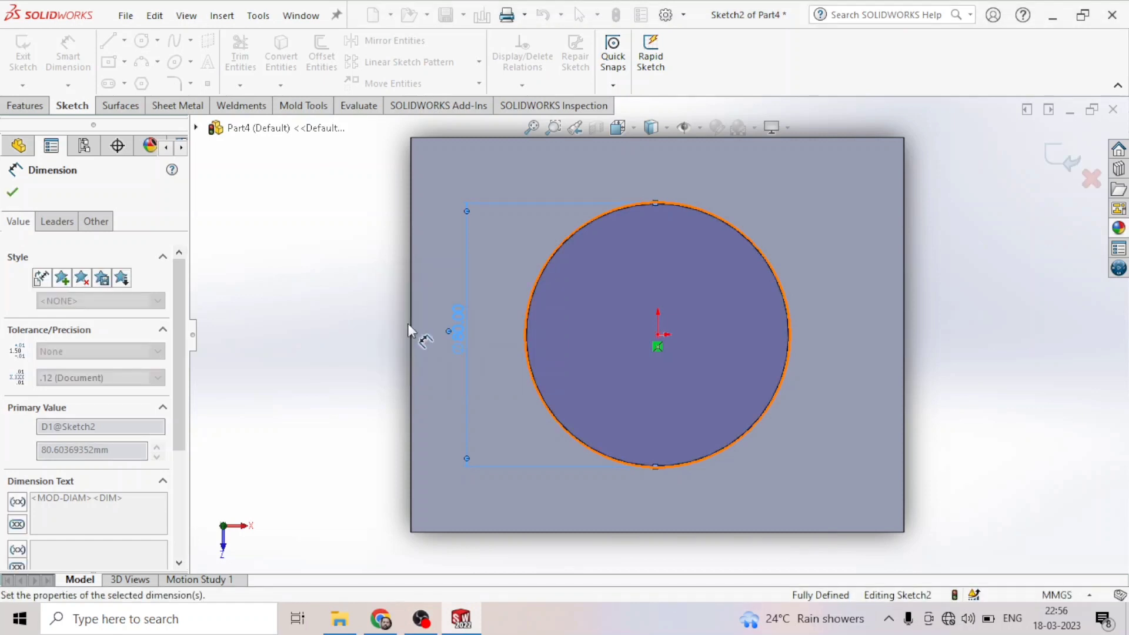
- Close the diameter dimension and exit the sketch
{"action": "left_click", "coordinate": [1040, 152]}
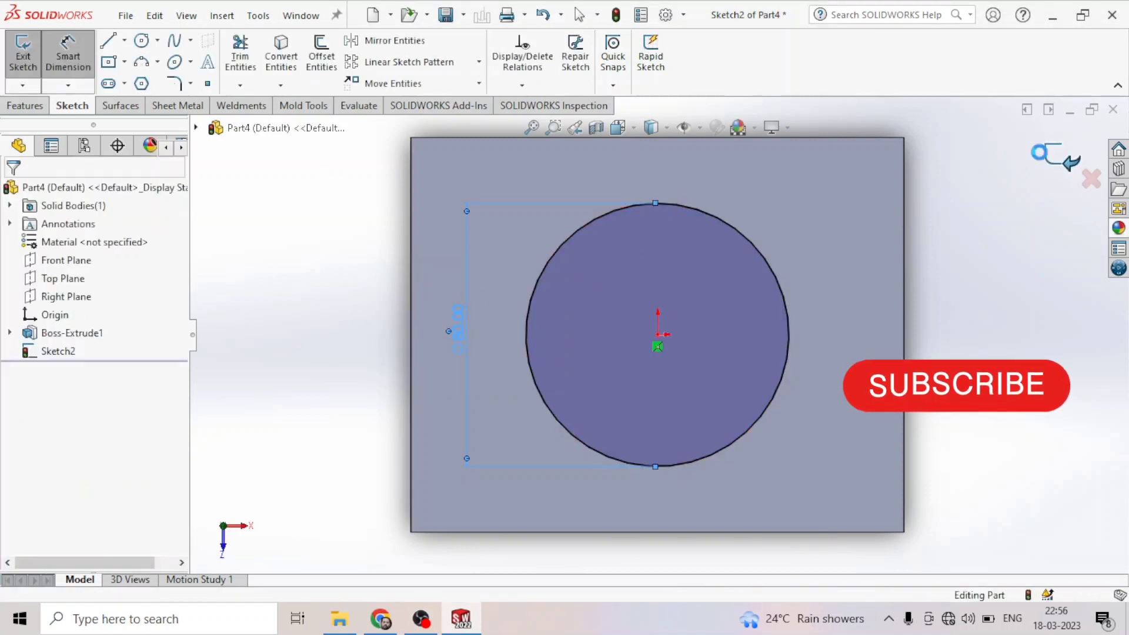
{"action": "left_click", "coordinate": [43, 107]}
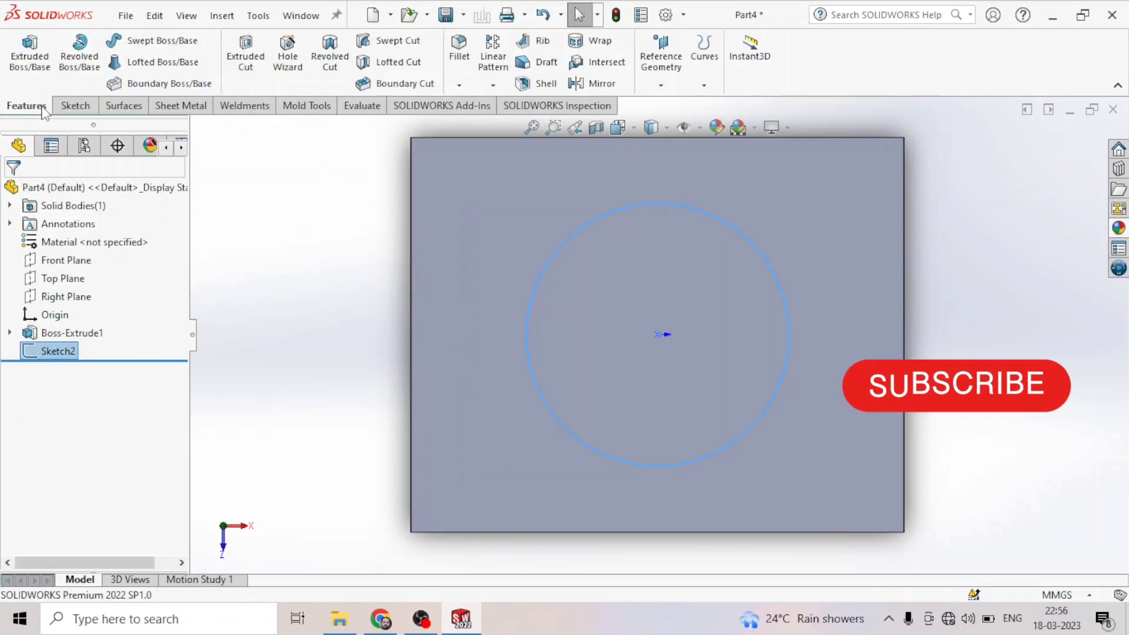
- Start an Extruded Cut from the circle sketch and set its end condition to Through All
{"action": "left_click", "coordinate": [247, 59]}
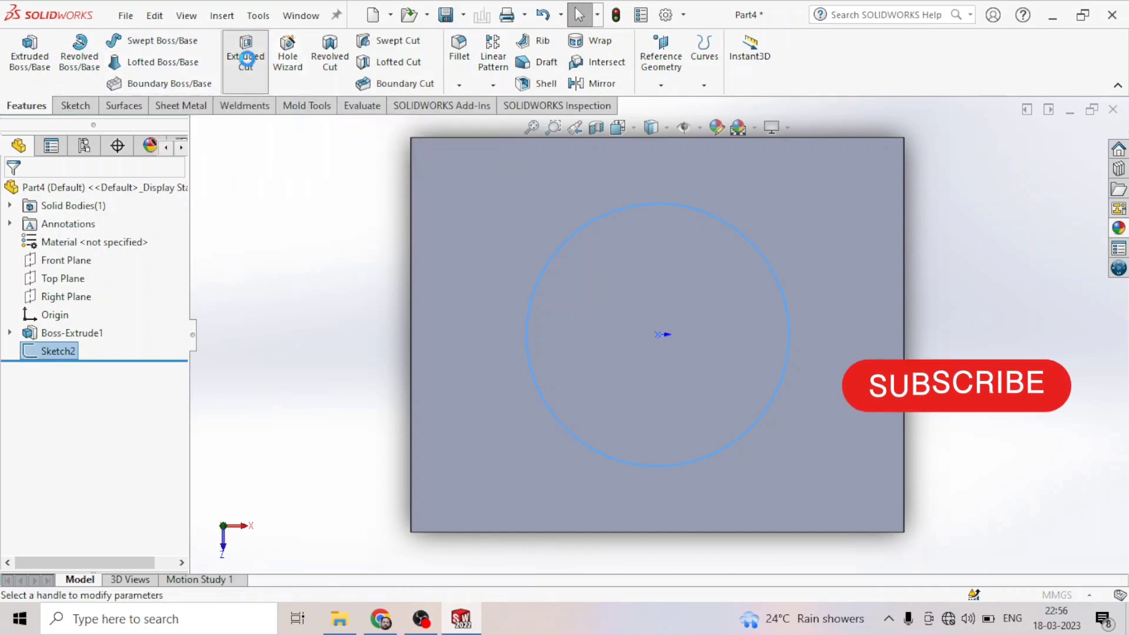
{"action": "middle_click_drag", "start_coordinate": [498, 432], "coordinate": [518, 334]}
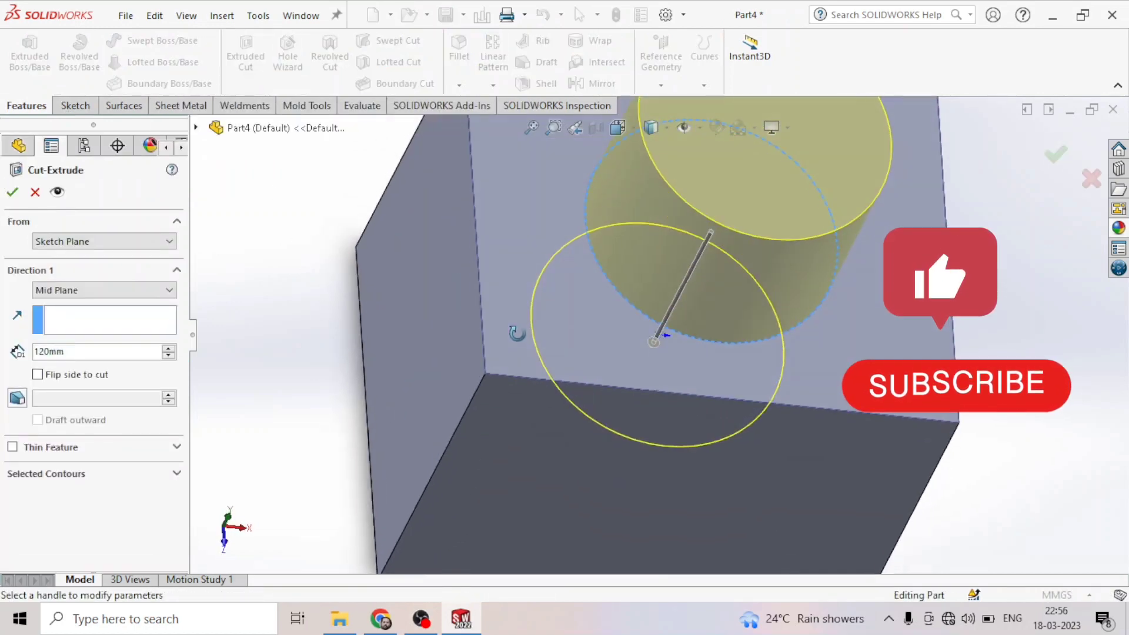
{"action": "scroll", "coordinate": [529, 352], "scroll_direction": "up", "scroll_amount": 5}
{"action": "middle_click_drag", "start_coordinate": [448, 403], "coordinate": [366, 275]}
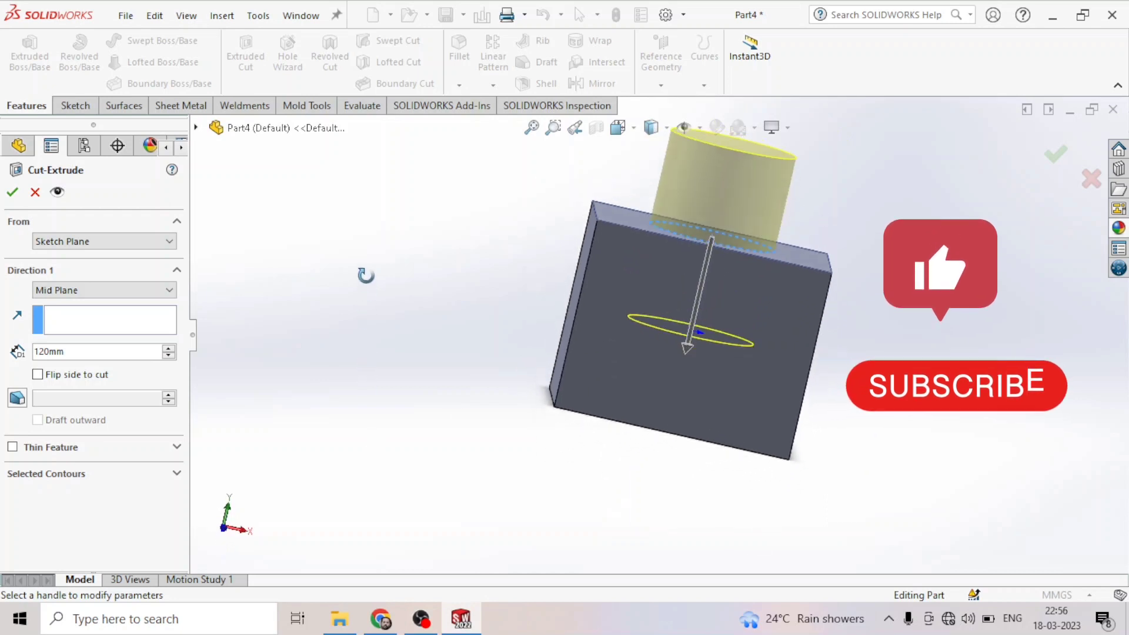
{"action": "left_click", "coordinate": [75, 292]}
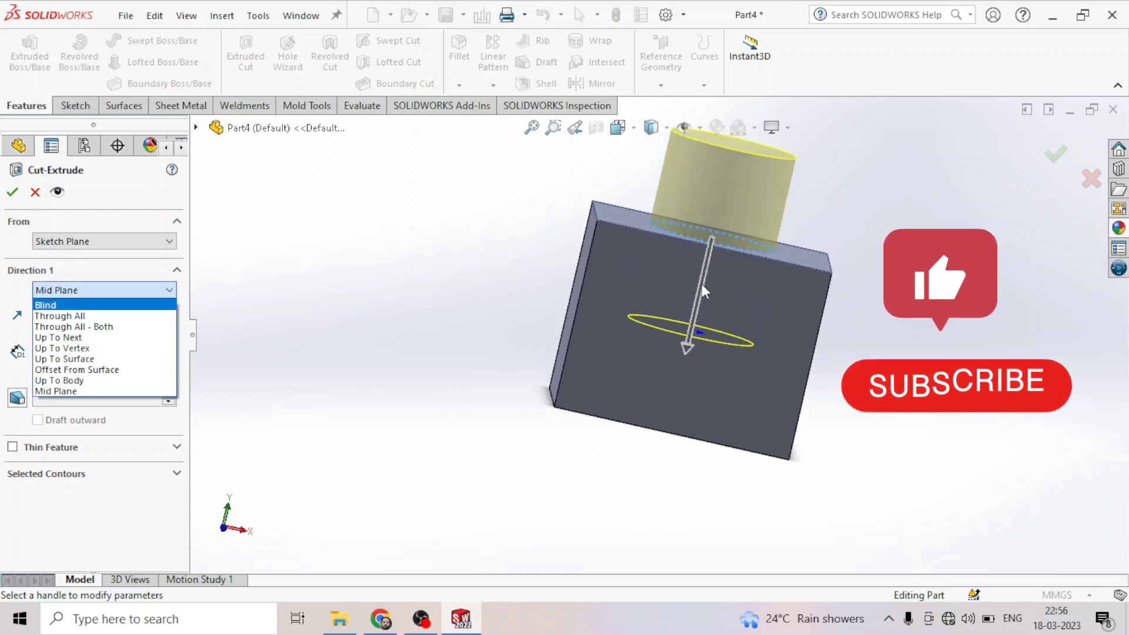
{"action": "left_click", "coordinate": [67, 317]}
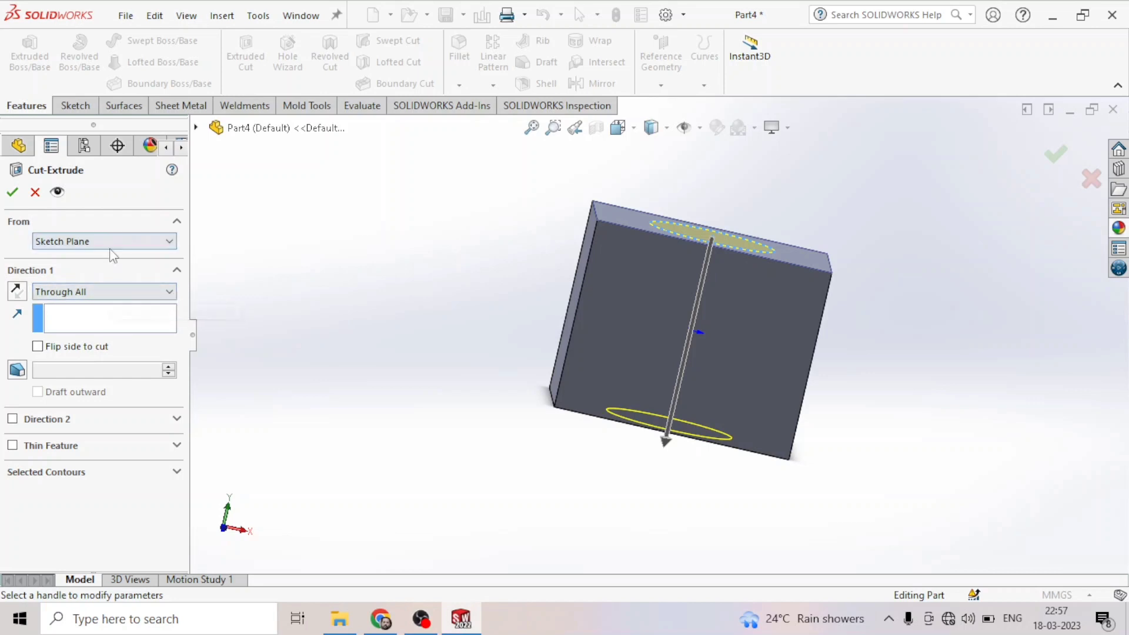
- Switch the cut's end condition to Blind and set its depth to 40 mm
{"action": "left_click", "coordinate": [97, 293]}
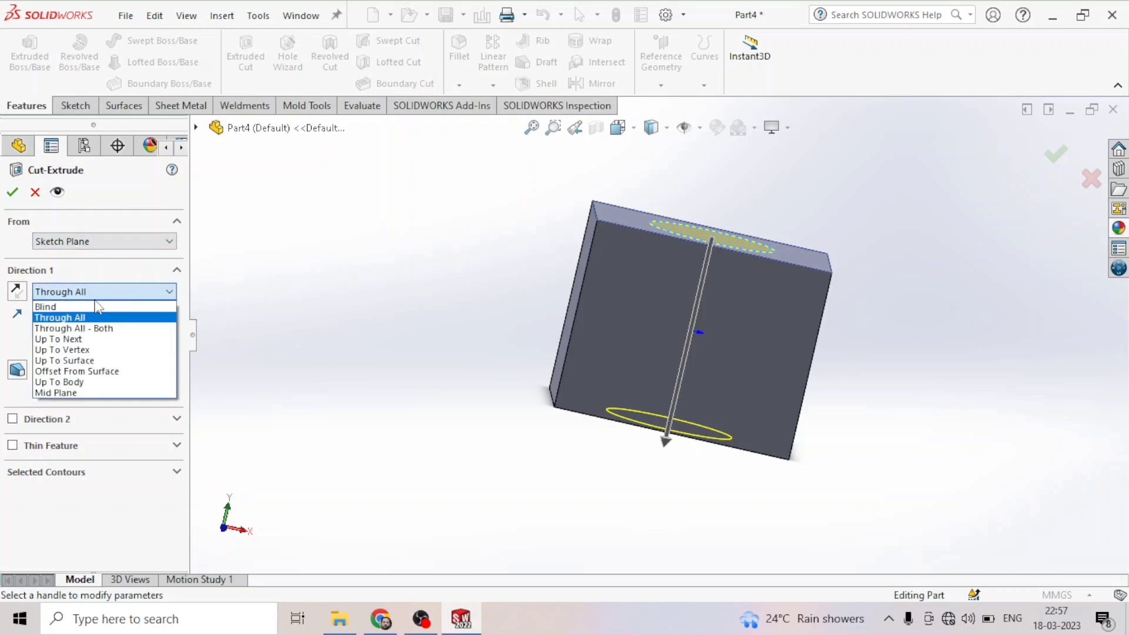
{"action": "left_click", "coordinate": [59, 307]}
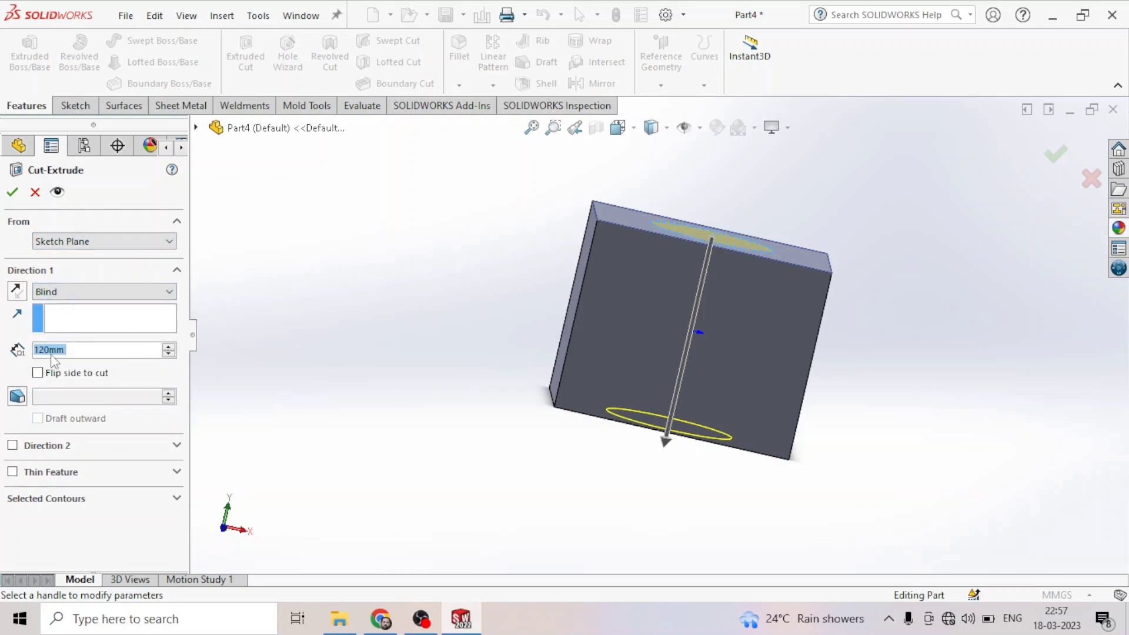
{"action": "left_click", "coordinate": [169, 347]}
{"action": "left_click", "coordinate": [169, 347]}
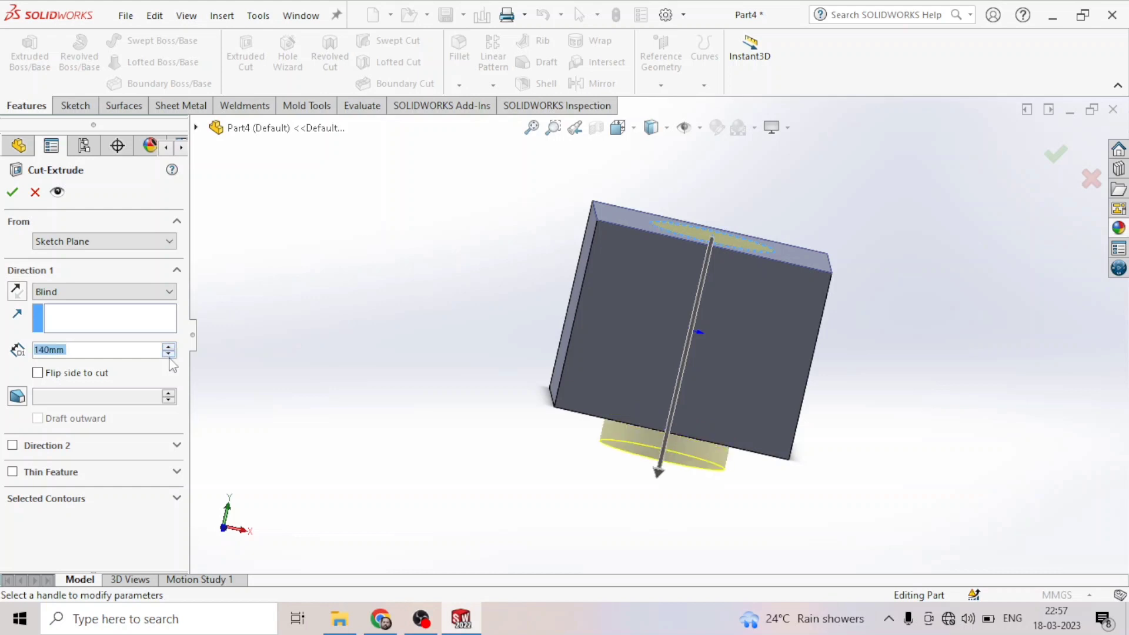
{"action": "left_click", "coordinate": [168, 354]}
{"action": "left_click", "coordinate": [169, 354]}
{"action": "left_click", "coordinate": [169, 354]}
{"action": "left_click", "coordinate": [169, 354]}
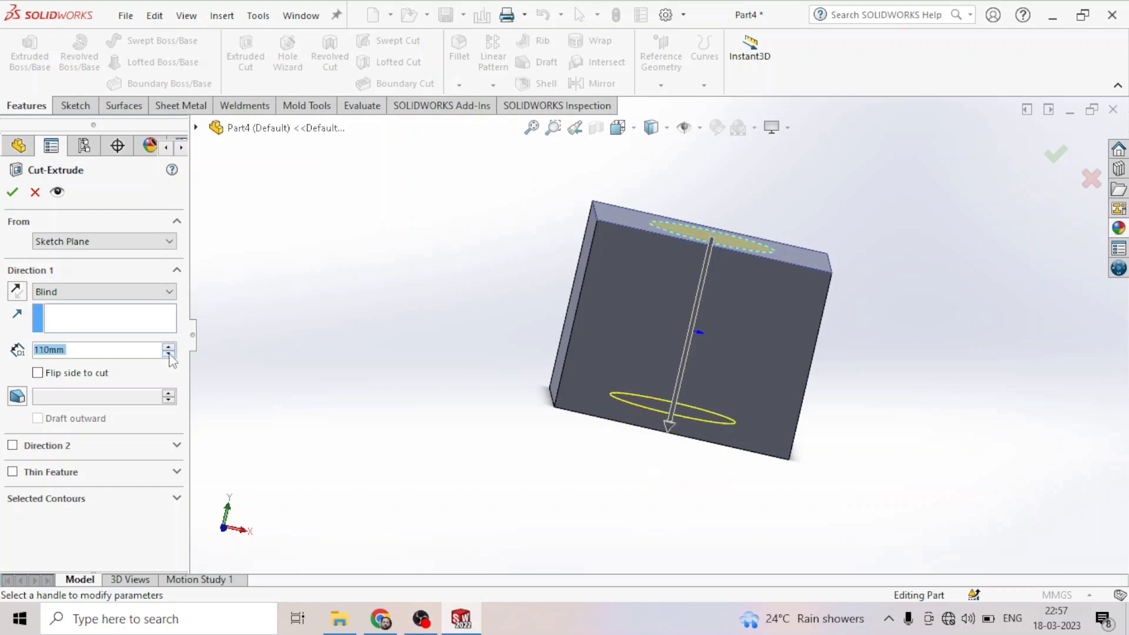
{"action": "left_click", "coordinate": [169, 354]}
{"action": "left_click", "coordinate": [169, 354]}
{"action": "left_click", "coordinate": [169, 354]}
{"action": "left_click", "coordinate": [169, 354]}
{"action": "left_click", "coordinate": [169, 354]}
{"action": "left_click", "coordinate": [169, 354]}
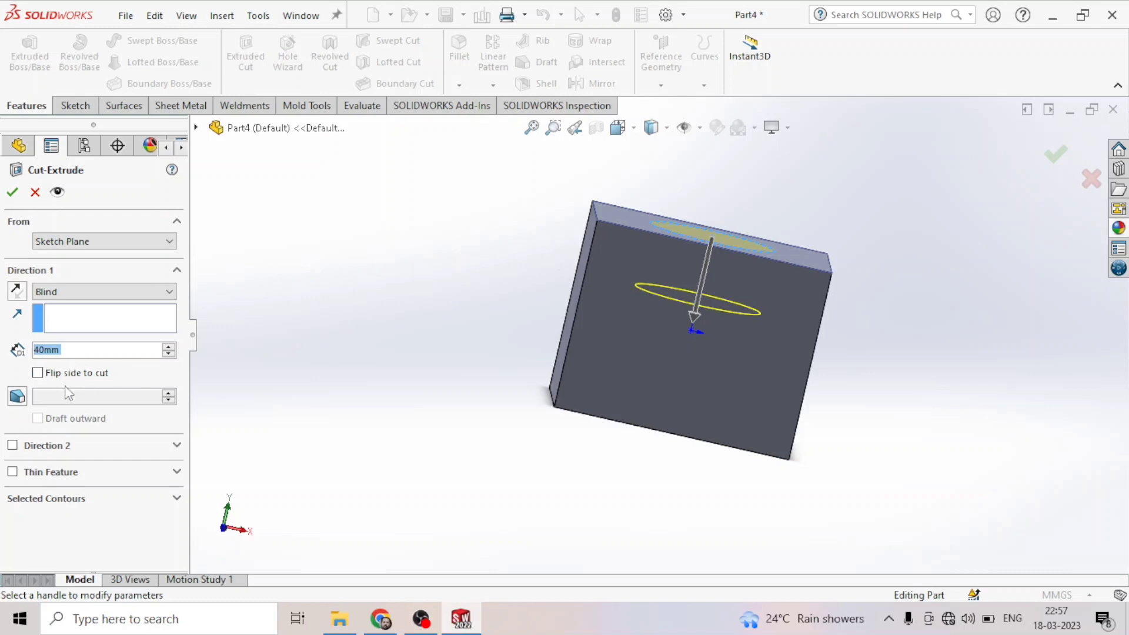
- Enable flip side to cut on the extruded cut
{"action": "middle_click_drag", "start_coordinate": [385, 304], "coordinate": [384, 469]}
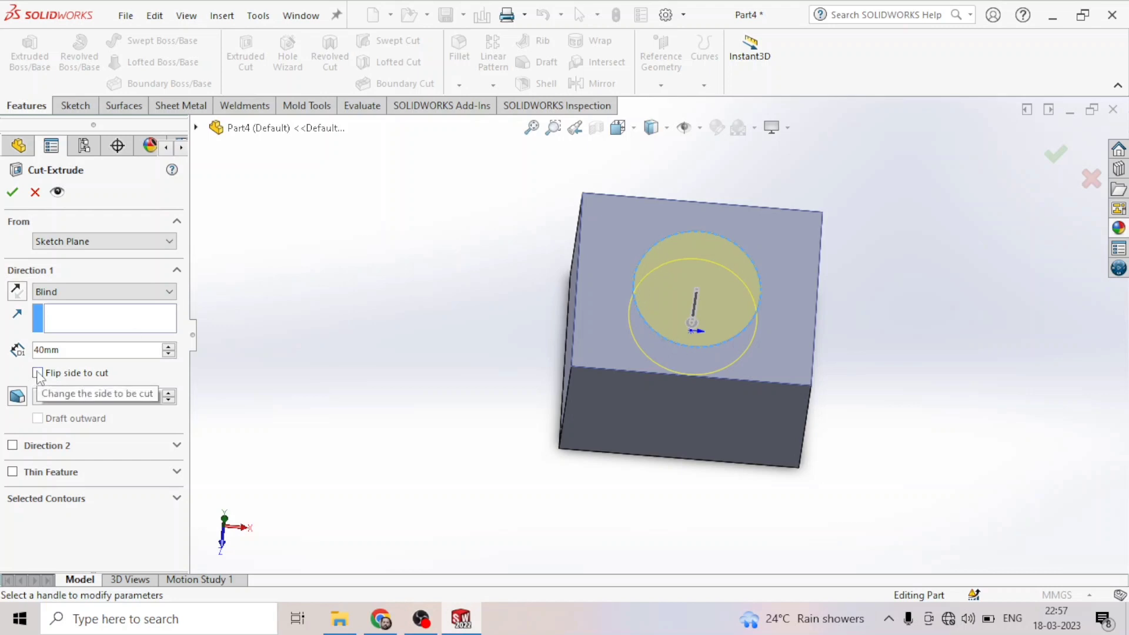
{"action": "left_click", "coordinate": [38, 372]}
{"action": "middle_click_drag", "start_coordinate": [469, 370], "coordinate": [429, 363]}
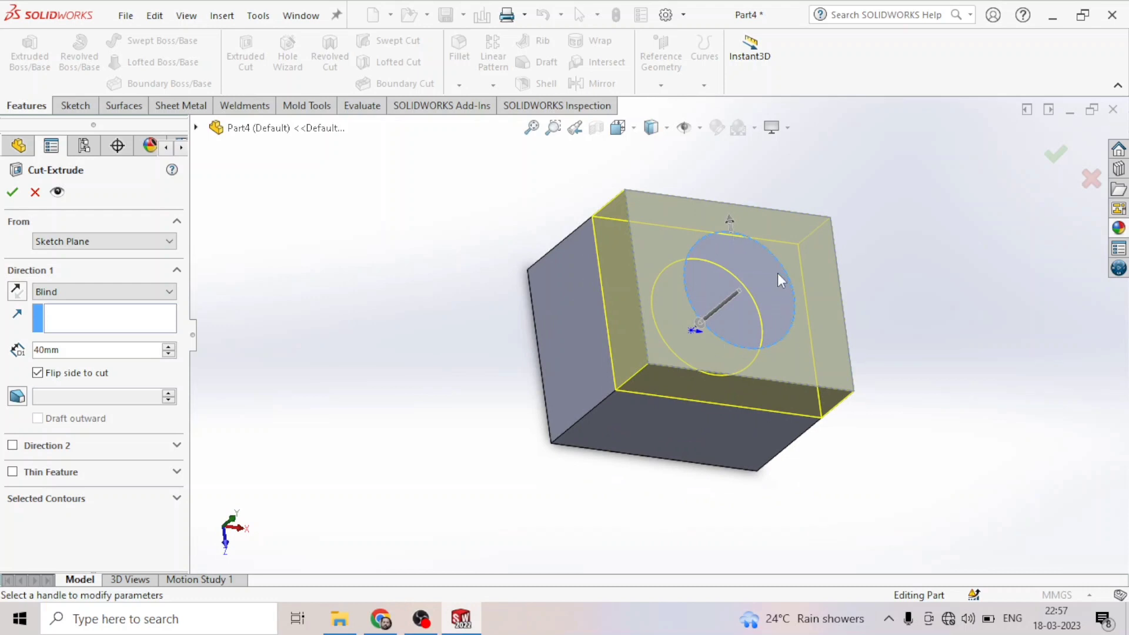
{"action": "middle_click_drag", "start_coordinate": [510, 432], "coordinate": [350, 285]}
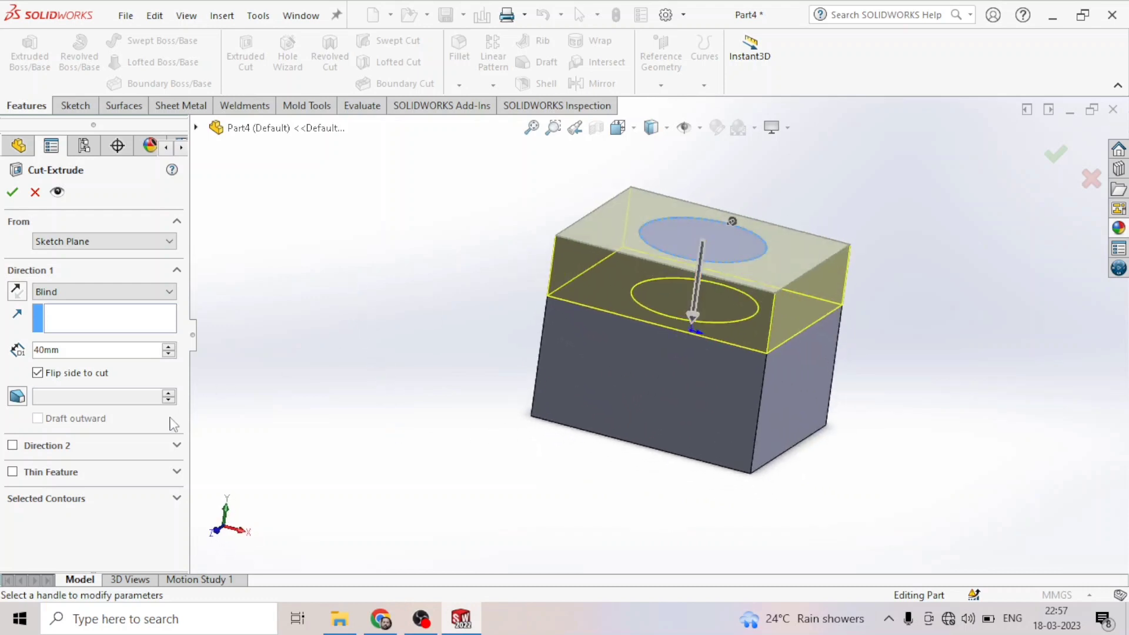
- Enable a draft on the cut at 28 deg and clear flip side to cut
{"action": "left_click", "coordinate": [19, 400]}
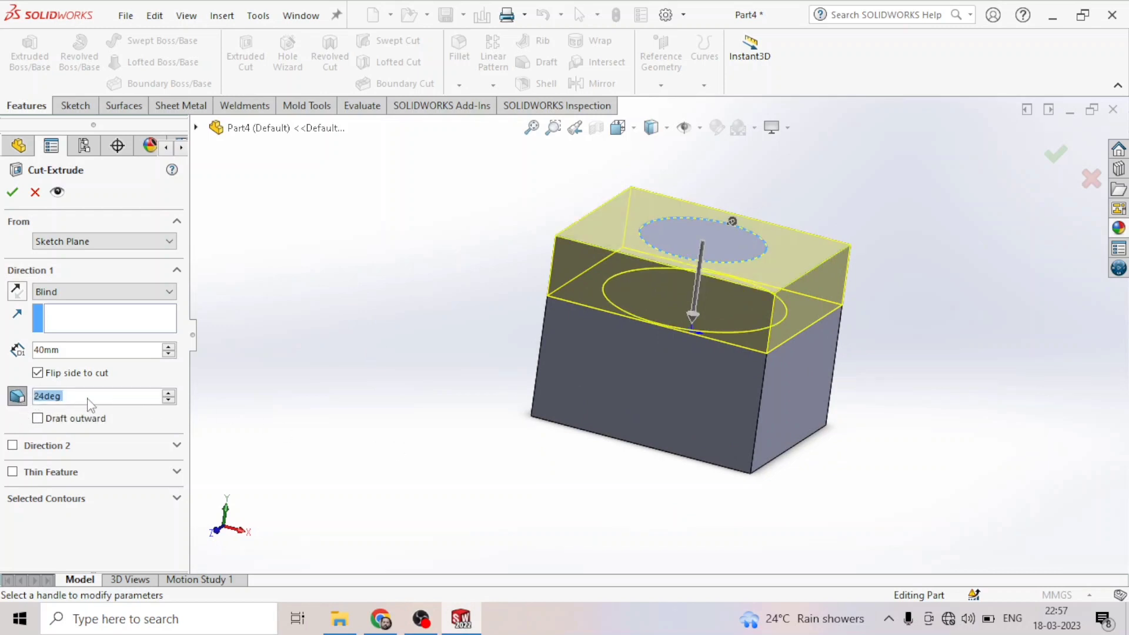
{"action": "left_click", "coordinate": [169, 394]}
{"action": "left_click", "coordinate": [169, 394]}
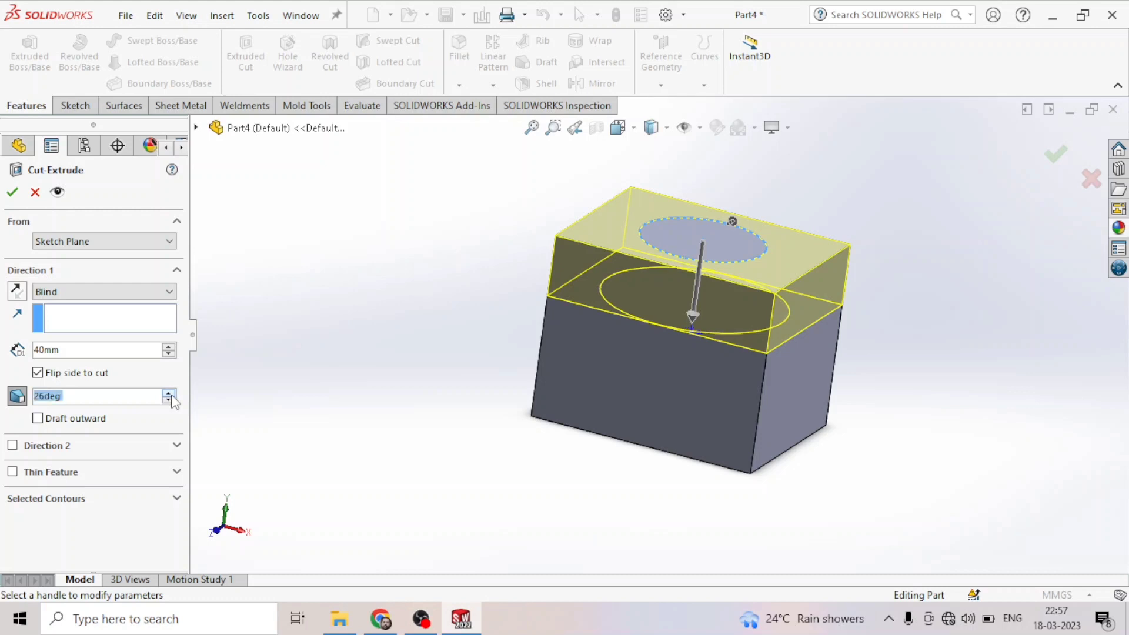
{"action": "left_click", "coordinate": [169, 394]}
{"action": "left_click", "coordinate": [169, 394]}
{"action": "left_click", "coordinate": [38, 374]}
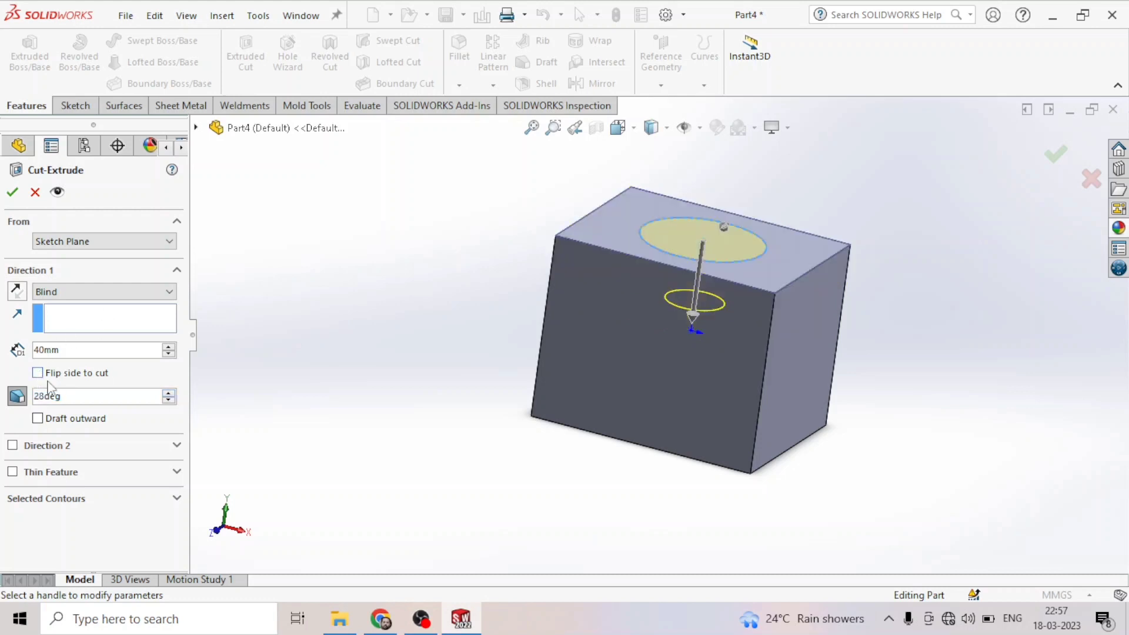
- Set the draft angle to 29 deg and turn the draft off
{"action": "left_click", "coordinate": [168, 394]}
{"action": "left_click", "coordinate": [168, 395]}
{"action": "left_click", "coordinate": [168, 394]}
{"action": "left_click", "coordinate": [168, 395]}
{"action": "left_click", "coordinate": [168, 394]}
{"action": "left_click", "coordinate": [168, 394]}
{"action": "left_click", "coordinate": [168, 394]}
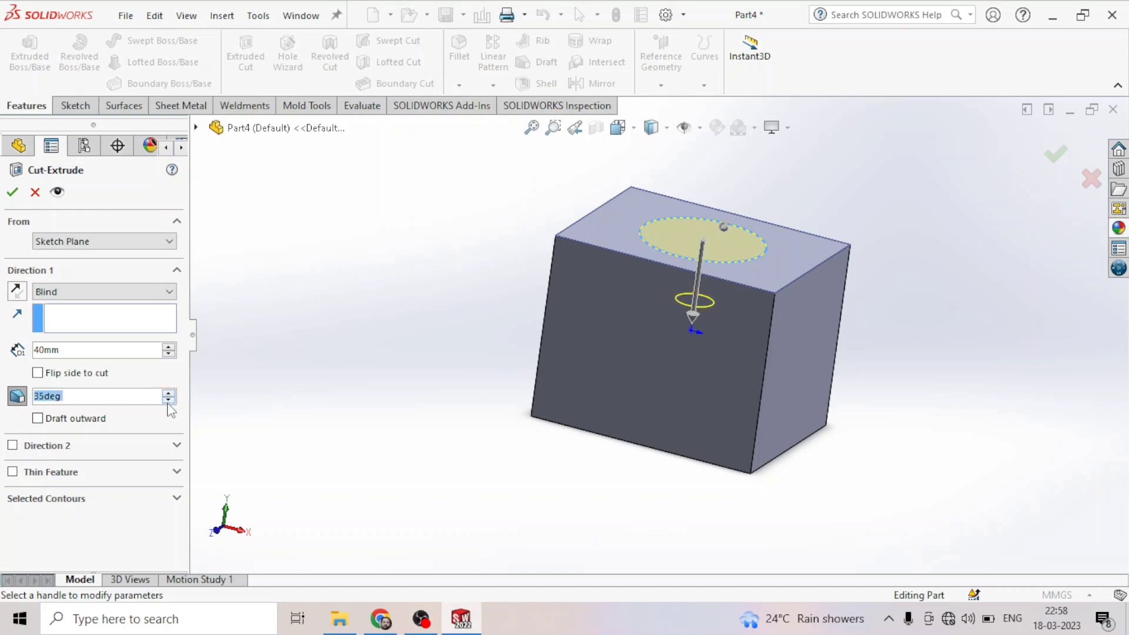
{"action": "left_click", "coordinate": [168, 401]}
{"action": "left_click", "coordinate": [168, 401]}
{"action": "left_click", "coordinate": [169, 401]}
{"action": "left_click", "coordinate": [169, 401]}
{"action": "left_click", "coordinate": [168, 400]}
{"action": "left_click", "coordinate": [168, 401]}
{"action": "left_click", "coordinate": [17, 399]}
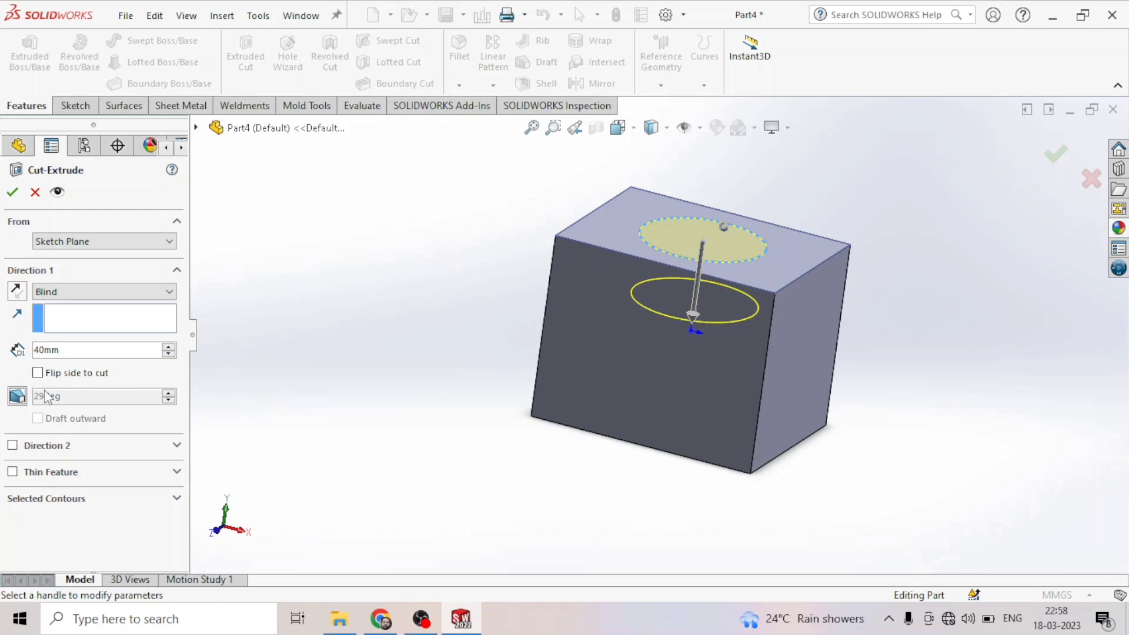
- Re-enable the draft, set it to 34 deg, and turn it off again
{"action": "left_click", "coordinate": [17, 396]}
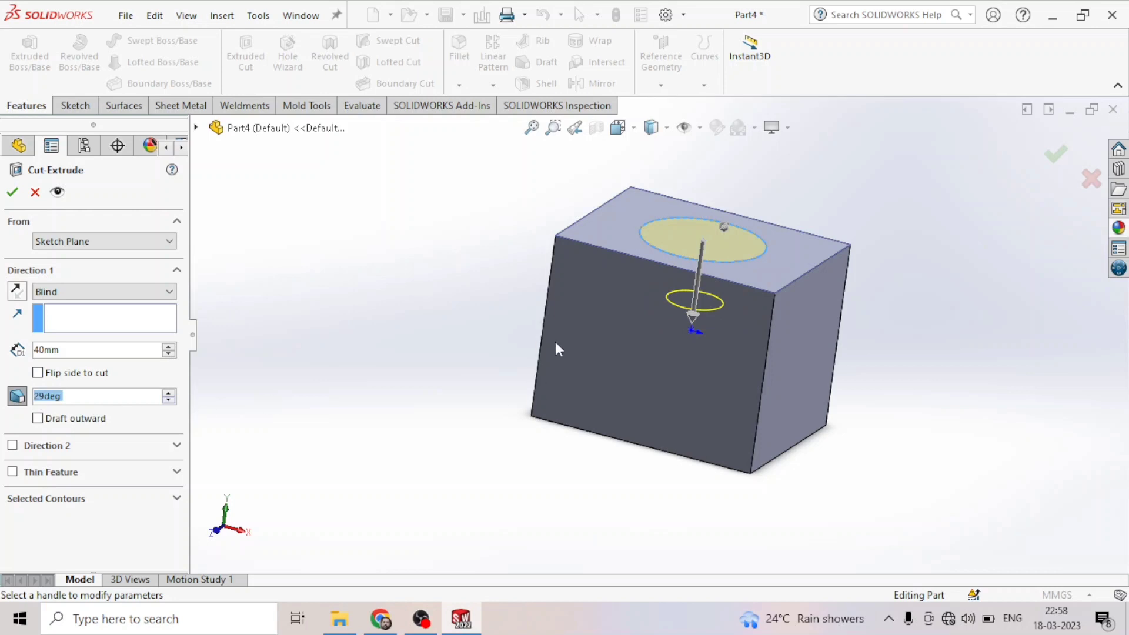
{"action": "left_click", "coordinate": [167, 391]}
{"action": "left_click", "coordinate": [167, 391]}
{"action": "left_click", "coordinate": [167, 391]}
{"action": "left_click", "coordinate": [167, 391]}
{"action": "left_click", "coordinate": [167, 391]}
{"action": "left_click", "coordinate": [167, 391]}
{"action": "left_click", "coordinate": [167, 391]}
{"action": "left_click", "coordinate": [167, 391]}
{"action": "left_click", "coordinate": [167, 392]}
{"action": "left_click", "coordinate": [167, 391]}
{"action": "left_click", "coordinate": [168, 400]}
{"action": "left_click", "coordinate": [169, 401]}
{"action": "left_click", "coordinate": [168, 400]}
{"action": "left_click", "coordinate": [18, 398]}
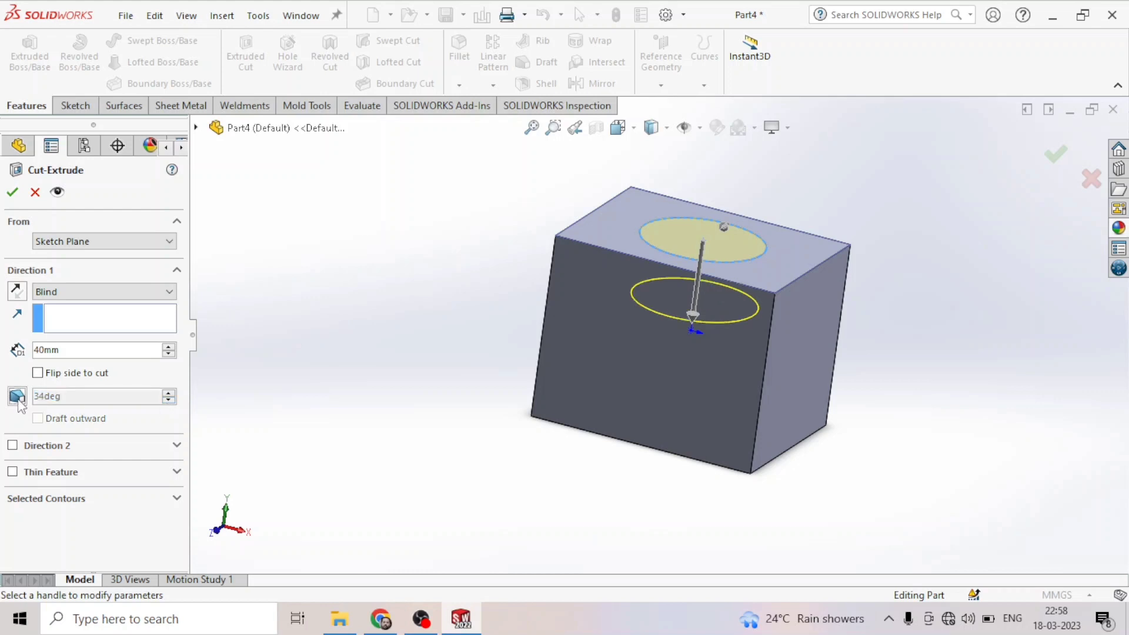
- Enable Direction 2 on the cut with a Through All end condition
{"action": "middle_click_drag", "start_coordinate": [253, 449], "coordinate": [300, 484]}
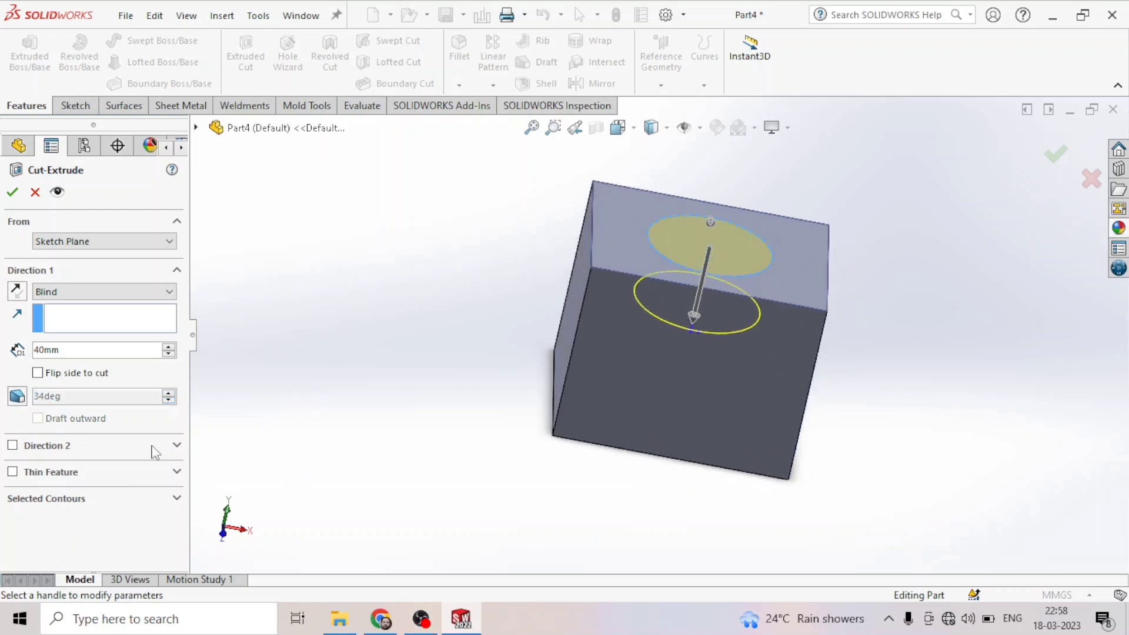
{"action": "left_click", "coordinate": [14, 446]}
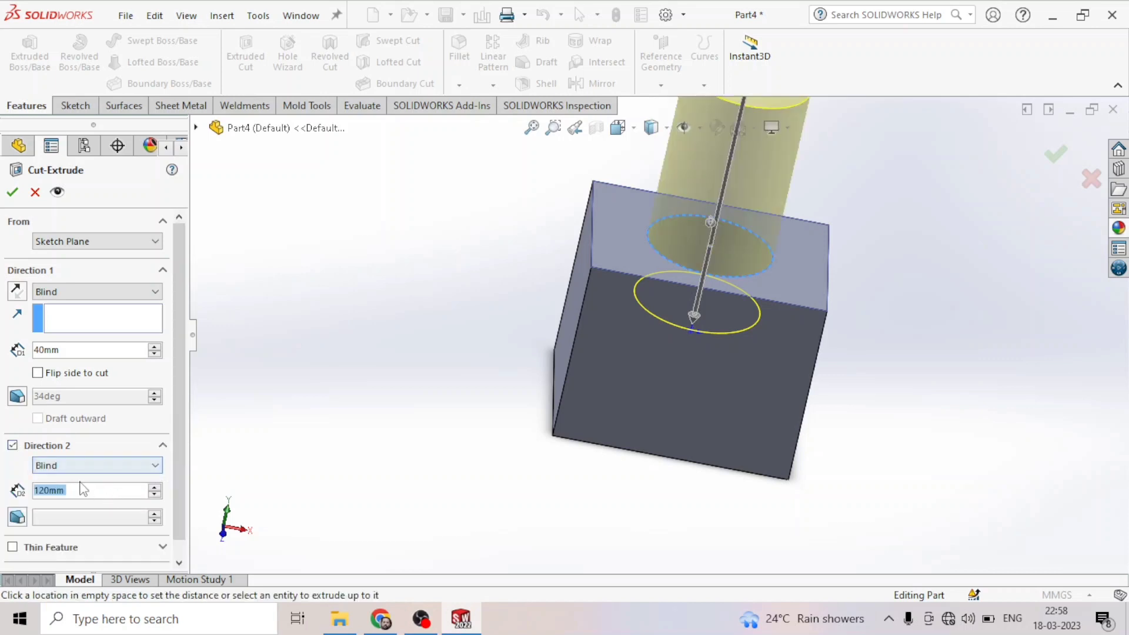
{"action": "left_click", "coordinate": [151, 466]}
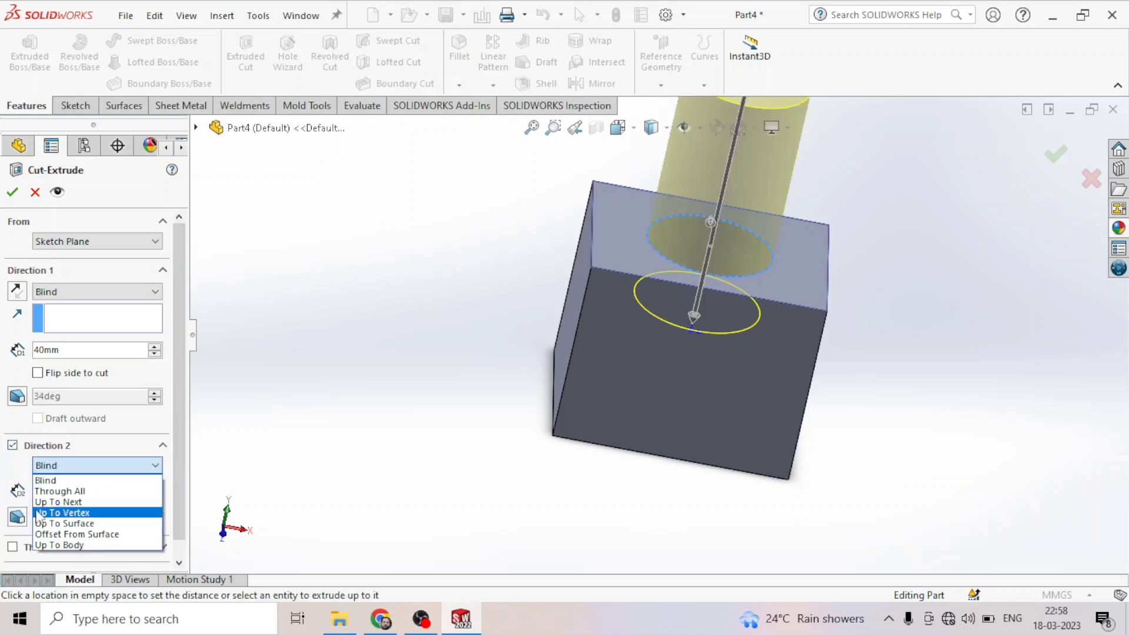
{"action": "left_click", "coordinate": [66, 490]}
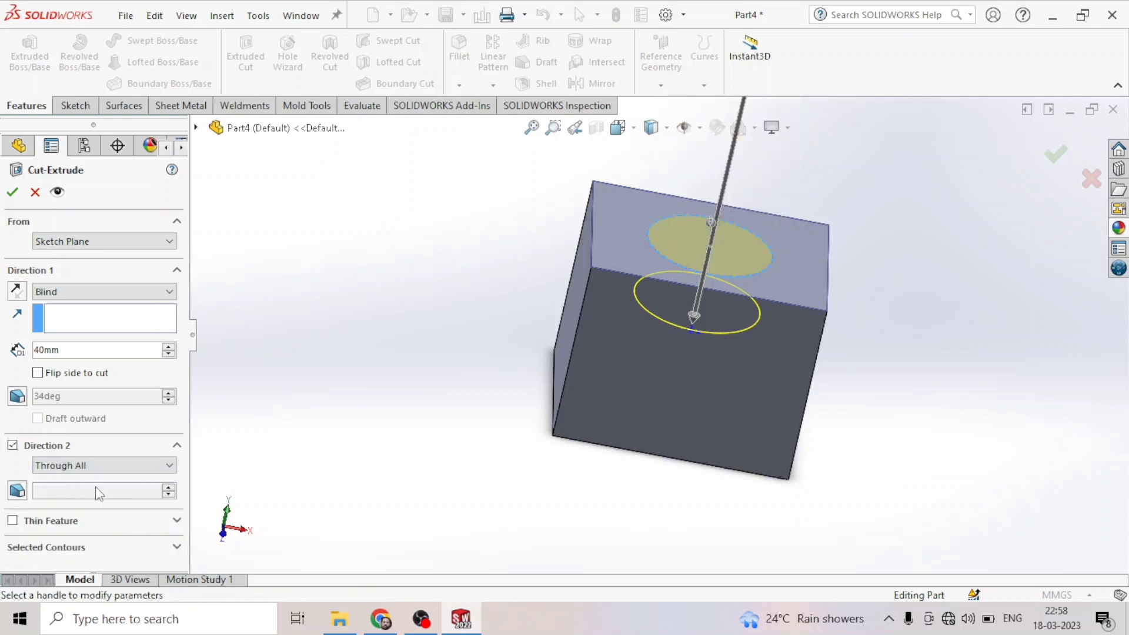
- Use the circle sketch as the cut contour, set Direction 1 to Through All, and accept the cut
{"action": "scroll", "coordinate": [488, 317], "scroll_direction": "up", "scroll_amount": 2}
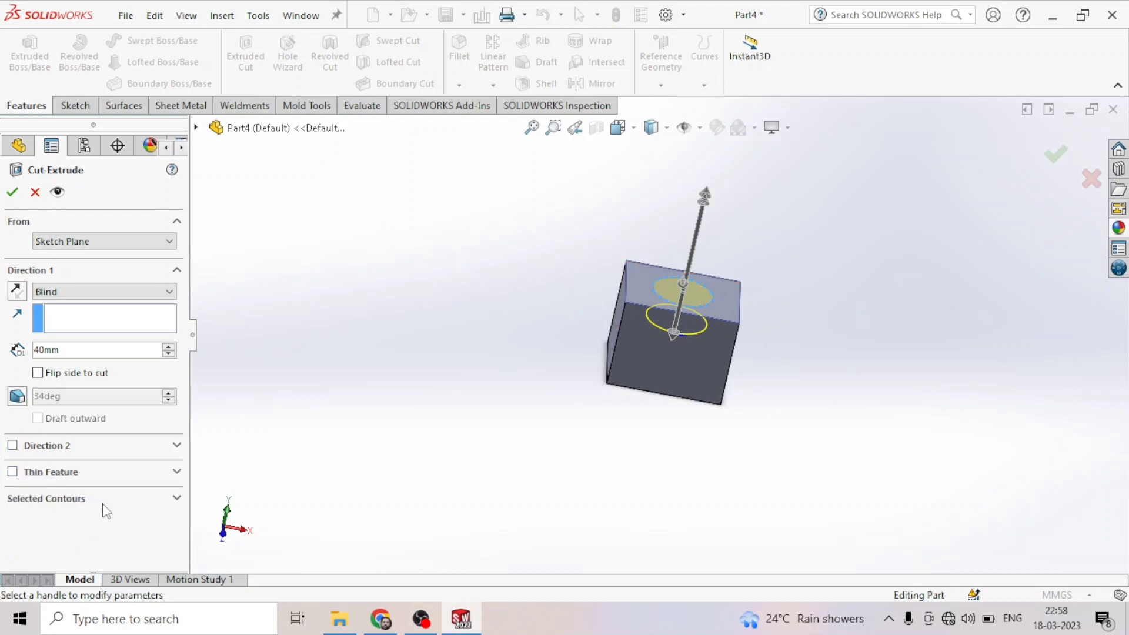
{"action": "left_click", "coordinate": [106, 510]}
{"action": "left_click", "coordinate": [52, 519]}
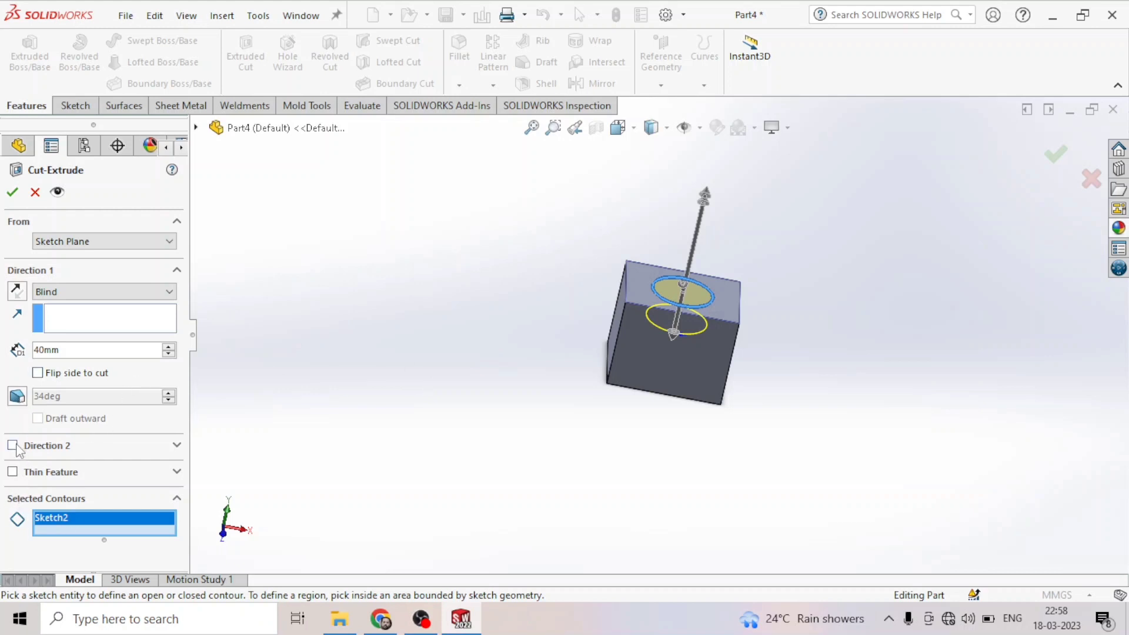
{"action": "left_click", "coordinate": [56, 292]}
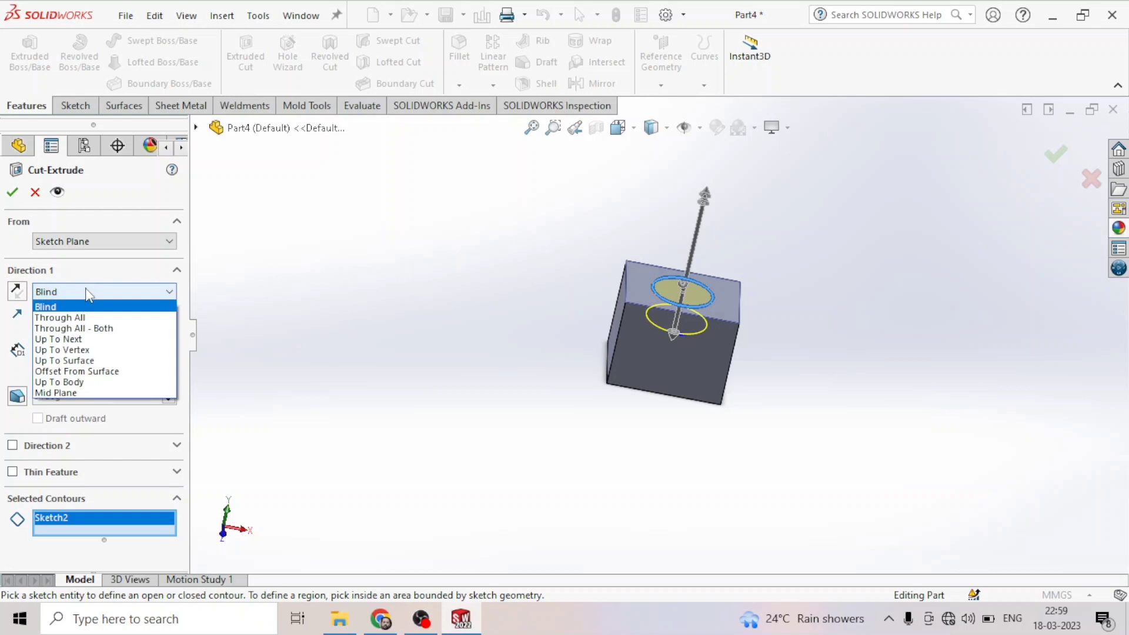
{"action": "left_click", "coordinate": [76, 318]}
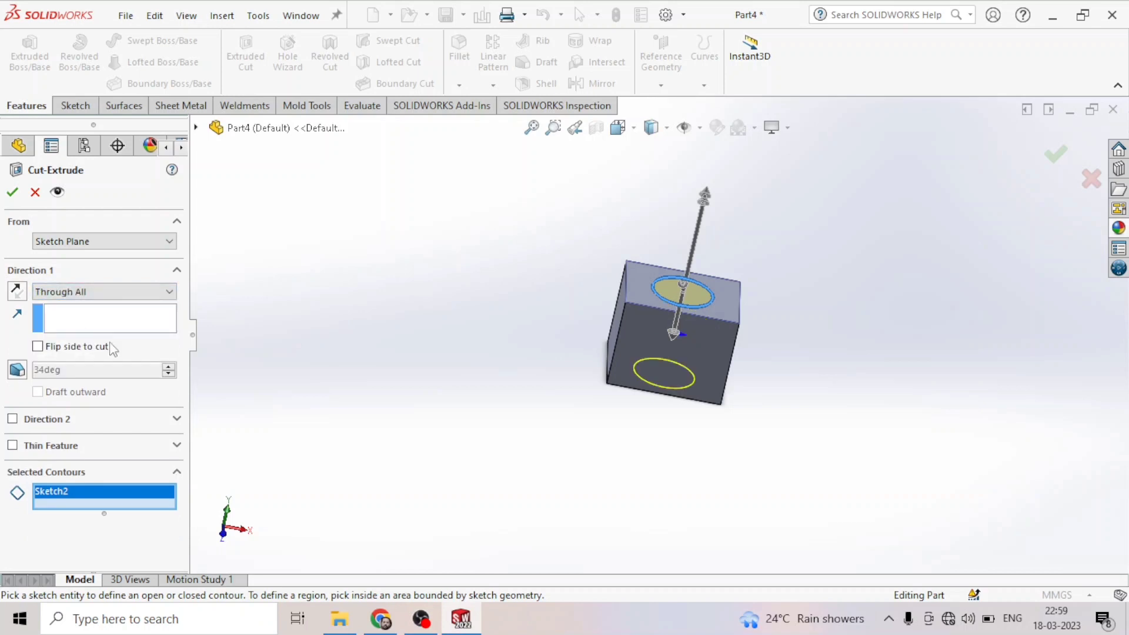
{"action": "left_click", "coordinate": [13, 193]}
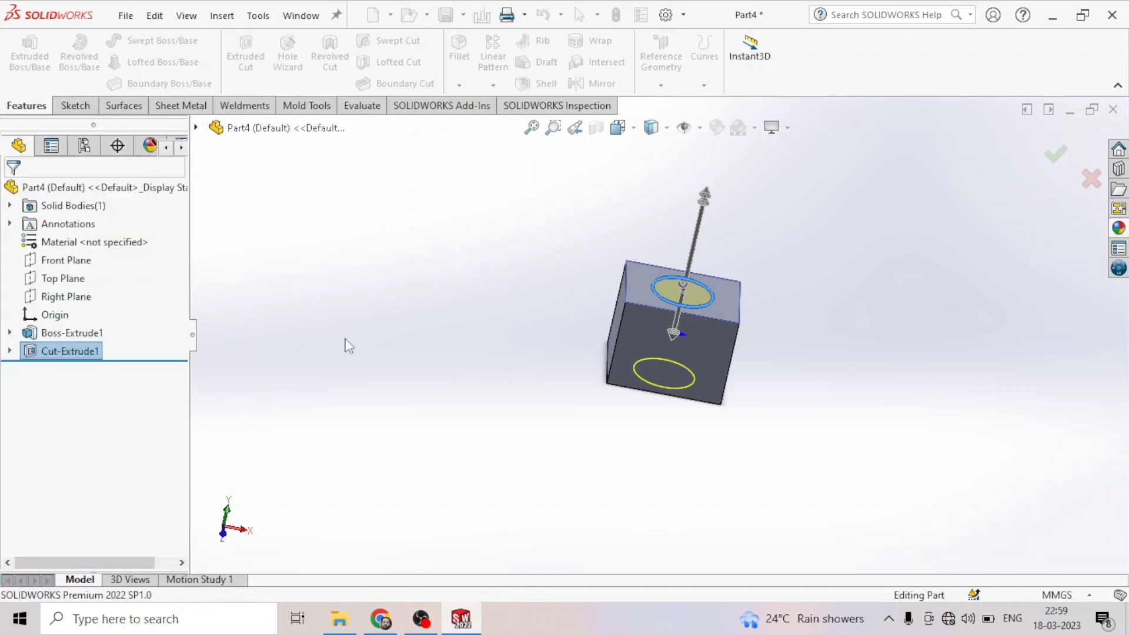
- Edit the cut feature, enable flip side to cut, and accept the change
{"action": "middle_click_drag", "start_coordinate": [399, 484], "coordinate": [397, 344]}
{"action": "right_click", "coordinate": [62, 354]}
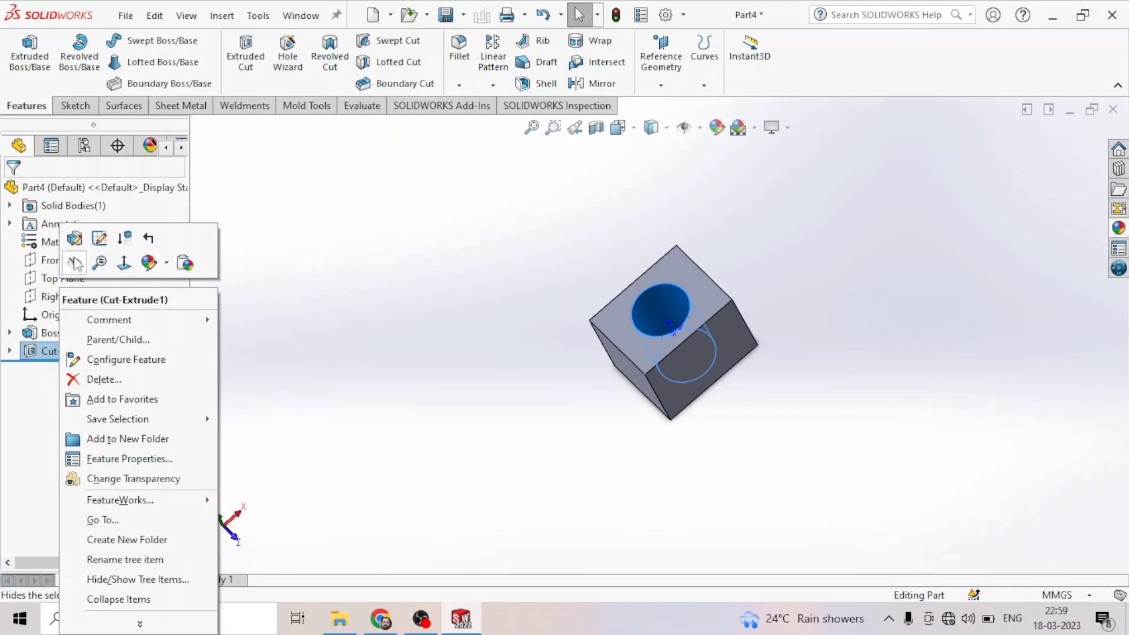
{"action": "left_click", "coordinate": [82, 238]}
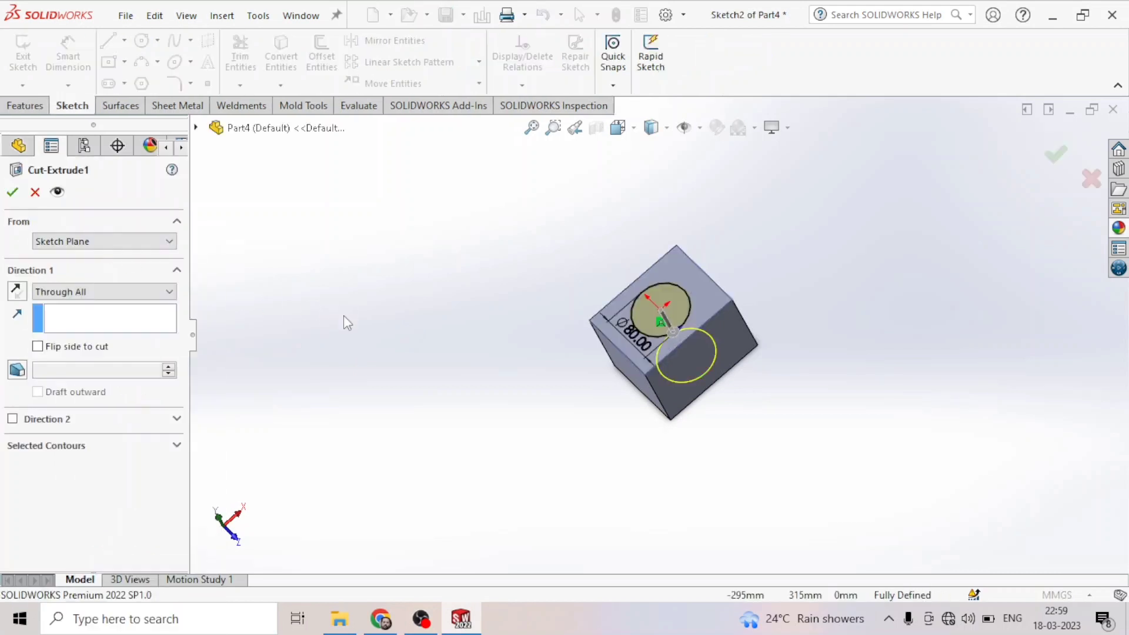
{"action": "left_click", "coordinate": [37, 347]}
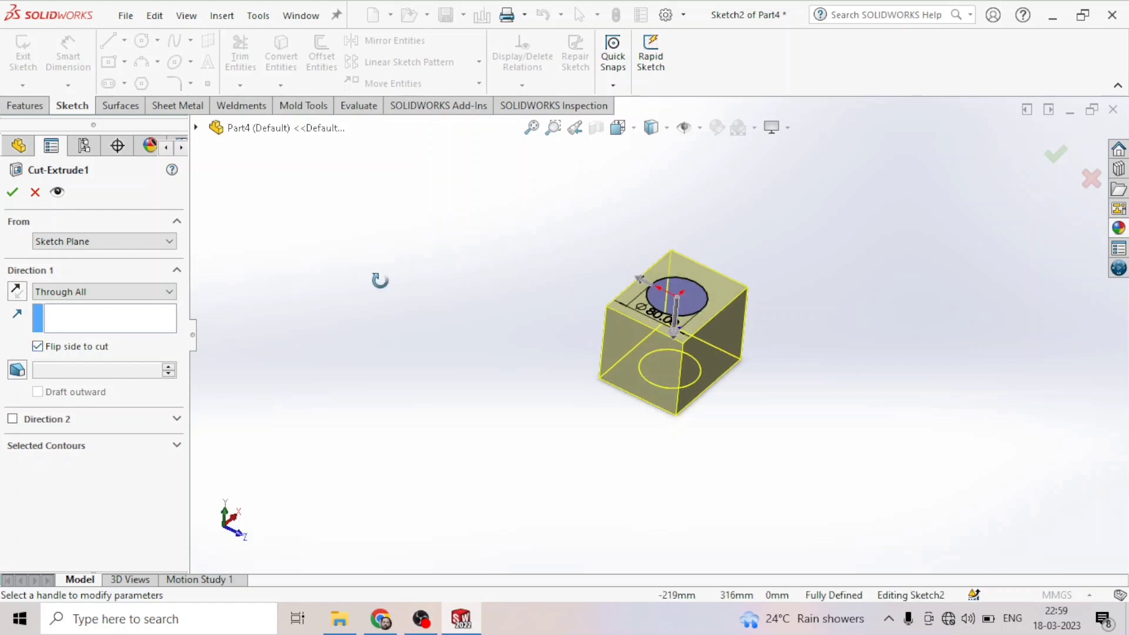
{"action": "left_click", "coordinate": [12, 191]}
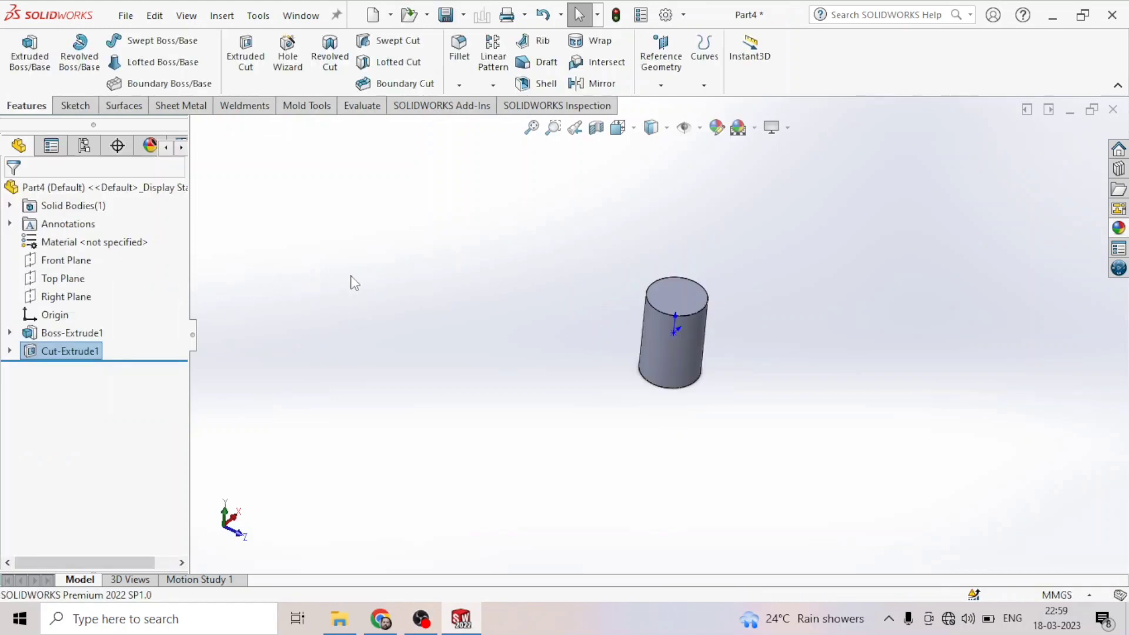
- Inspect the resulting cylindrical part from several angles
{"action": "middle_click_drag", "start_coordinate": [438, 277], "coordinate": [348, 376]}
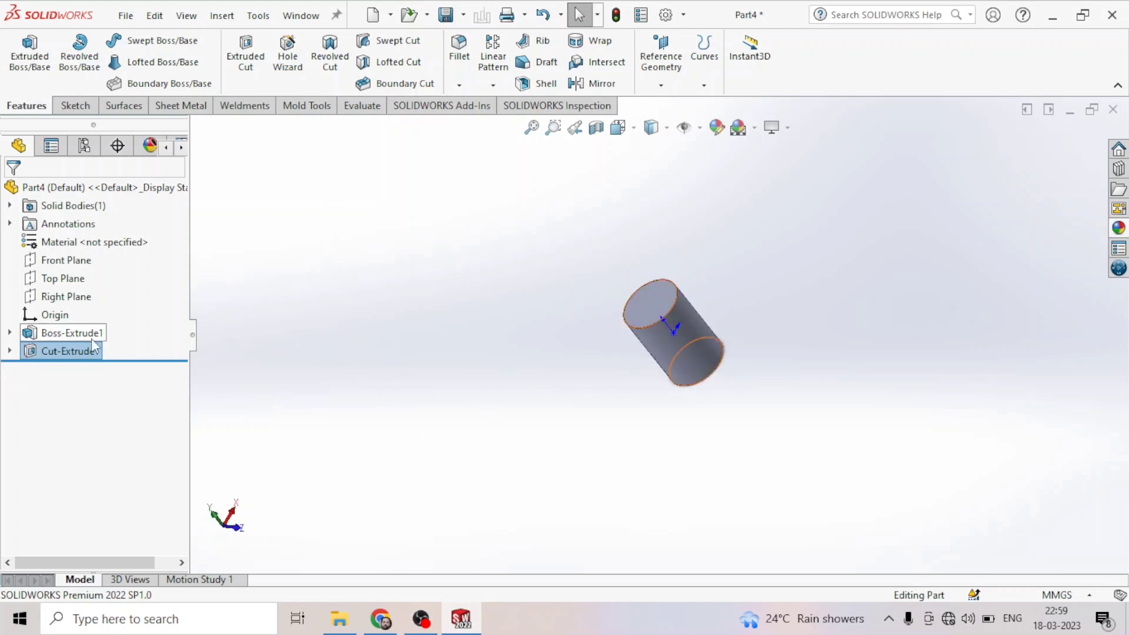
{"action": "scroll", "coordinate": [717, 334], "scroll_direction": "down", "scroll_amount": 5}
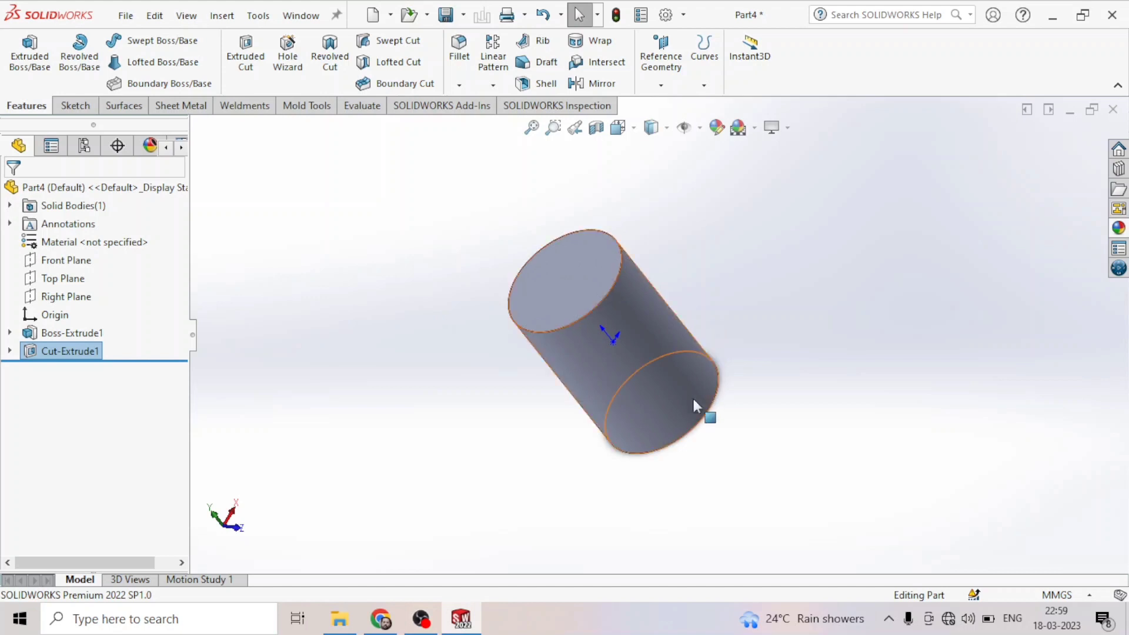
{"action": "scroll", "coordinate": [694, 401], "scroll_direction": "down", "scroll_amount": 2}
{"action": "scroll", "coordinate": [698, 262], "scroll_direction": "up", "scroll_amount": 2}
{"action": "scroll", "coordinate": [779, 258], "scroll_direction": "down", "scroll_amount": 3}
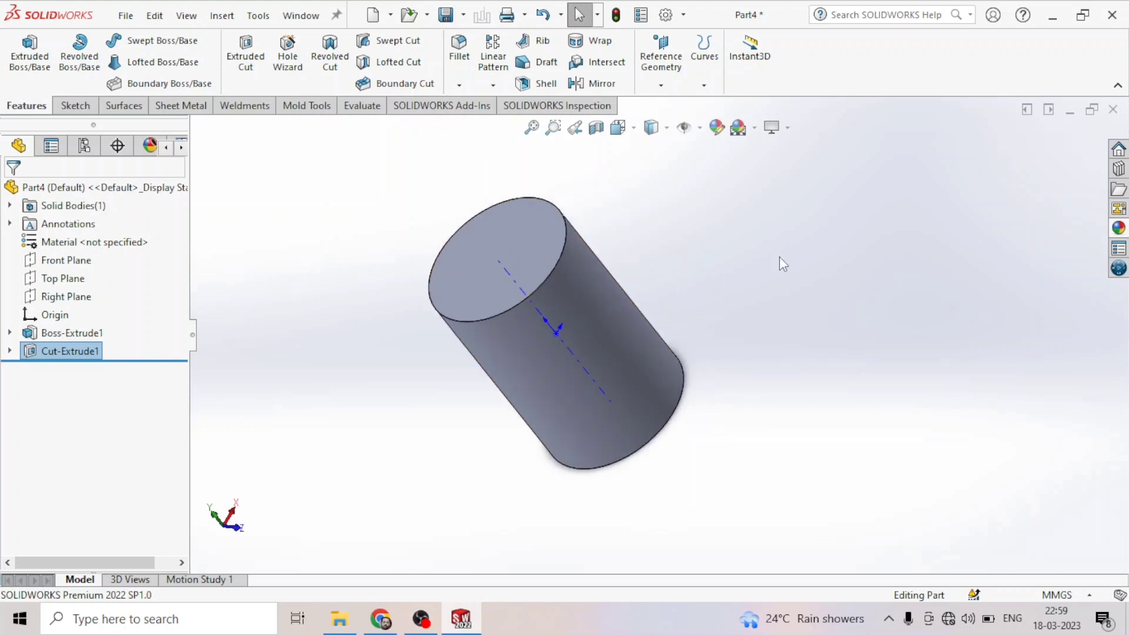